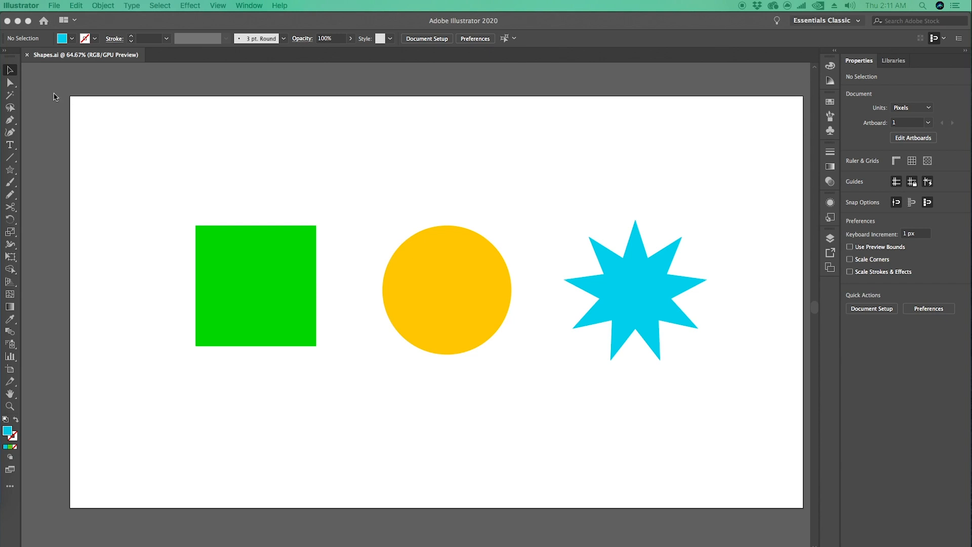
Step: Leave Illustrator and start a new project in After Effects
{"action": "left_click", "coordinate": [7, 20]}
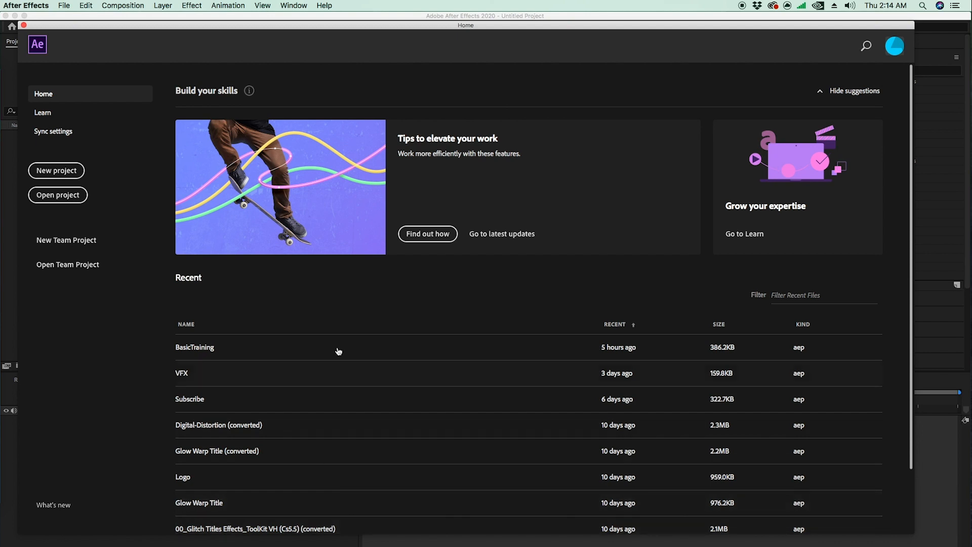
{"action": "left_click", "coordinate": [52, 171]}
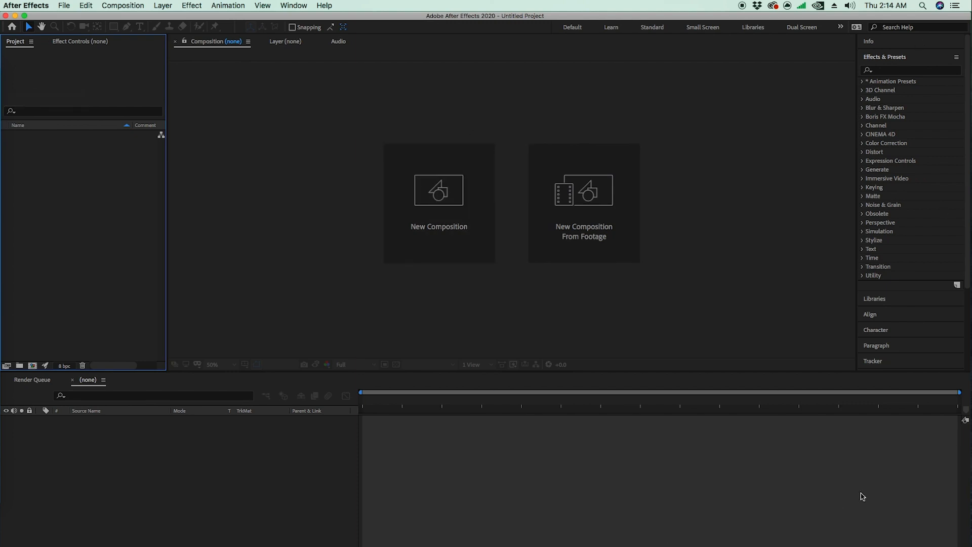
{"action": "left_click", "coordinate": [286, 221]}
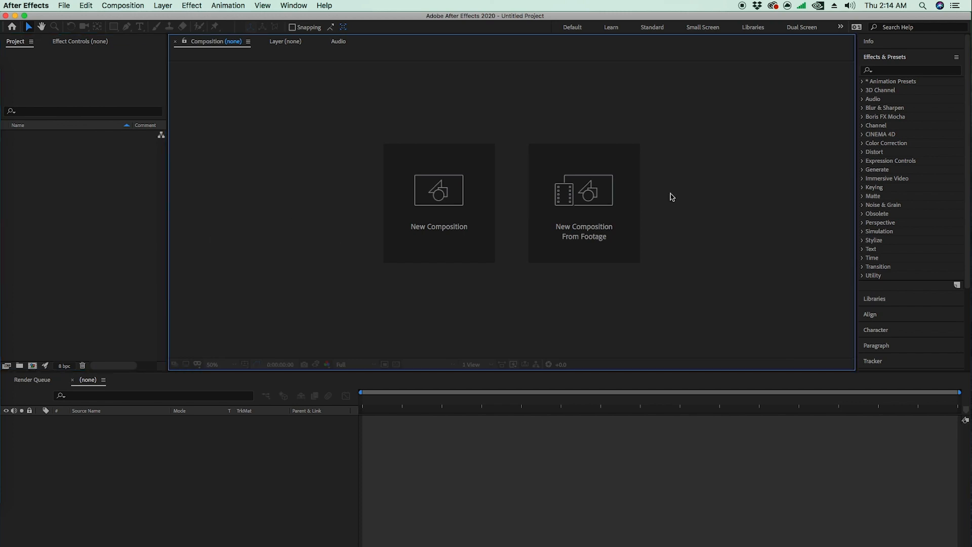
{"action": "left_click", "coordinate": [882, 207]}
{"action": "left_click", "coordinate": [805, 469]}
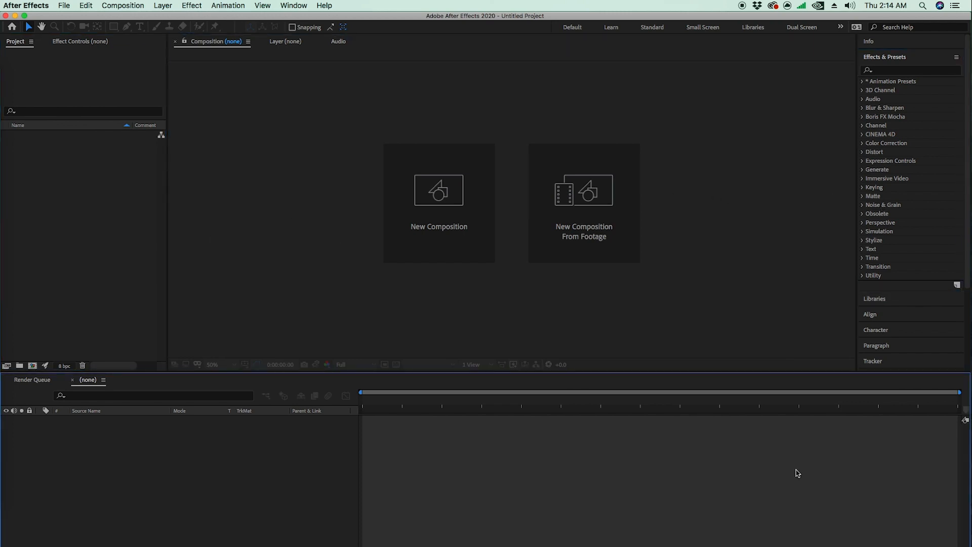
{"action": "left_click", "coordinate": [335, 187]}
{"action": "left_click", "coordinate": [120, 176]}
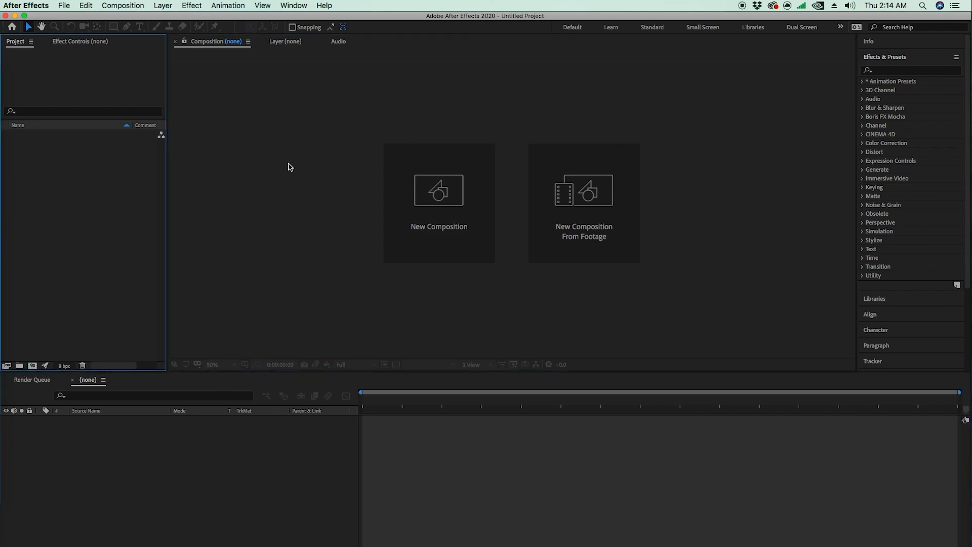
Step: Switch the interface to the Animation workspace
{"action": "left_click", "coordinate": [294, 6]}
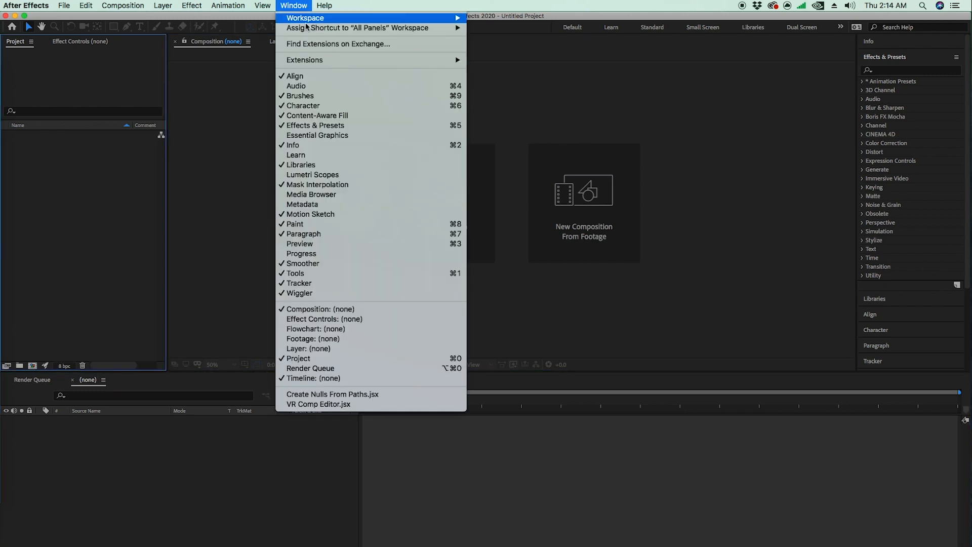
{"action": "mouse_move", "coordinate": [324, 18]}
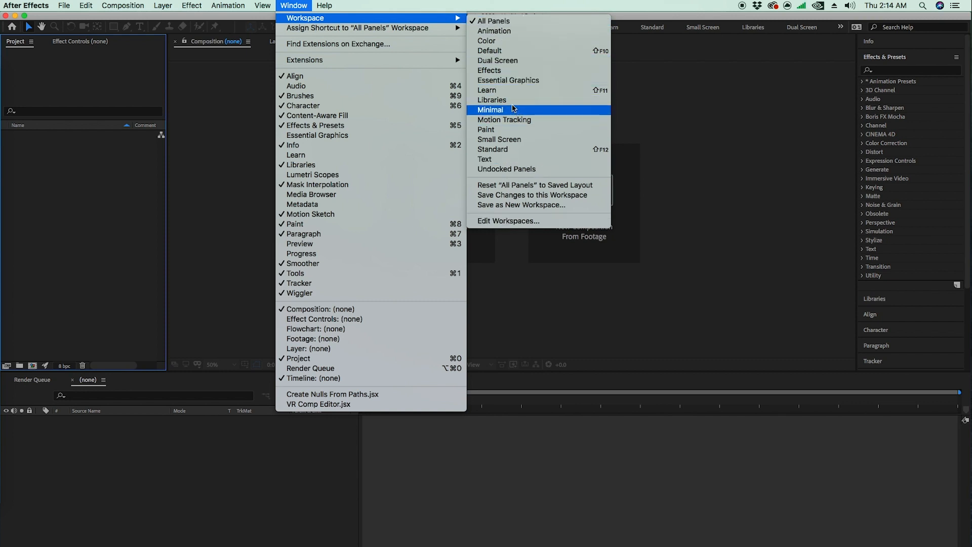
{"action": "left_click", "coordinate": [537, 32]}
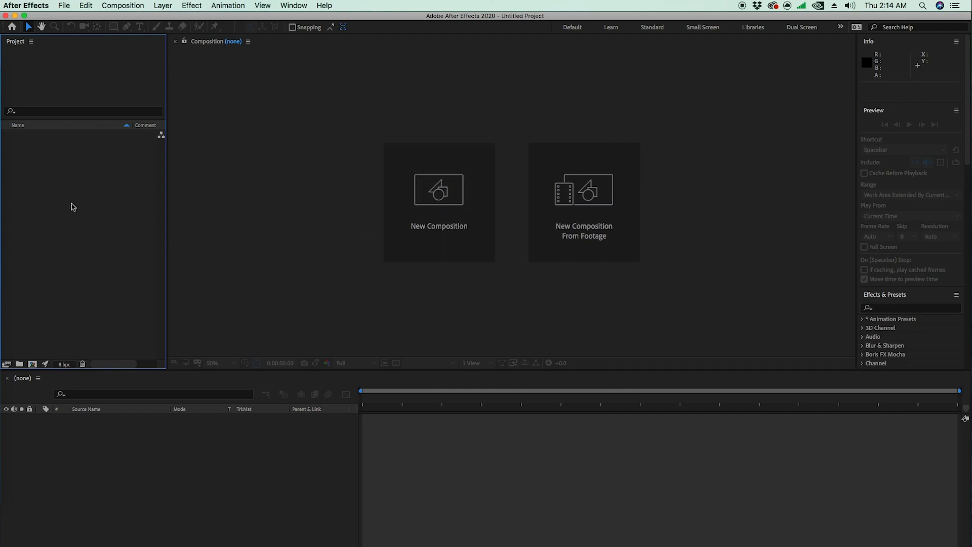
Step: Start a new composition and name it Basic
{"action": "left_click", "coordinate": [32, 365]}
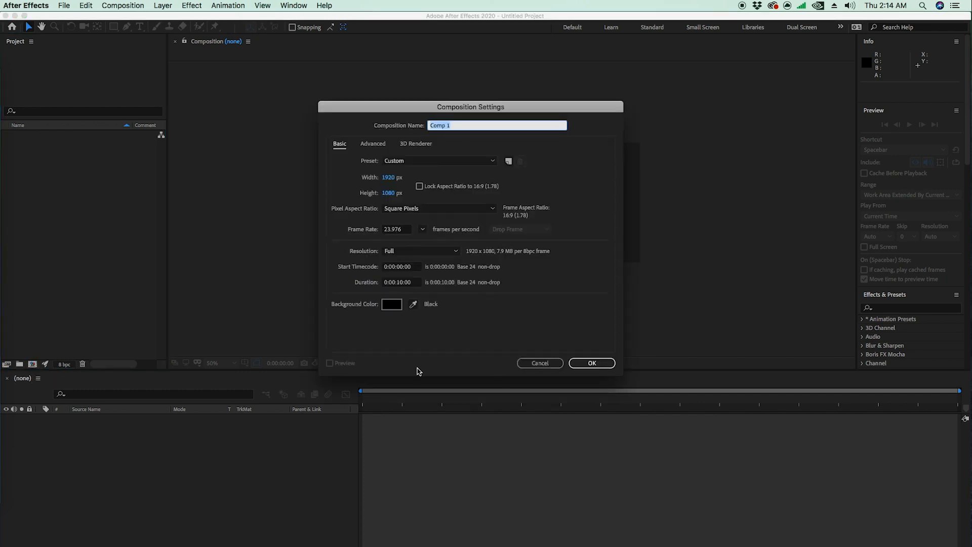
{"action": "left_click", "coordinate": [527, 365]}
{"action": "left_click", "coordinate": [130, 5]}
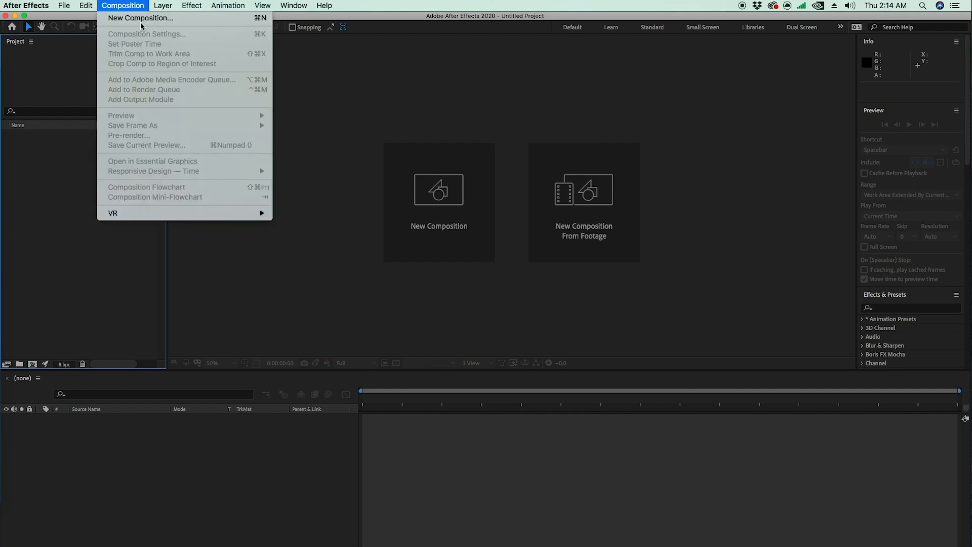
{"action": "left_click", "coordinate": [141, 19]}
{"action": "left_click", "coordinate": [465, 126]}
{"action": "left_click_drag", "start_coordinate": [466, 126], "coordinate": [400, 115]}
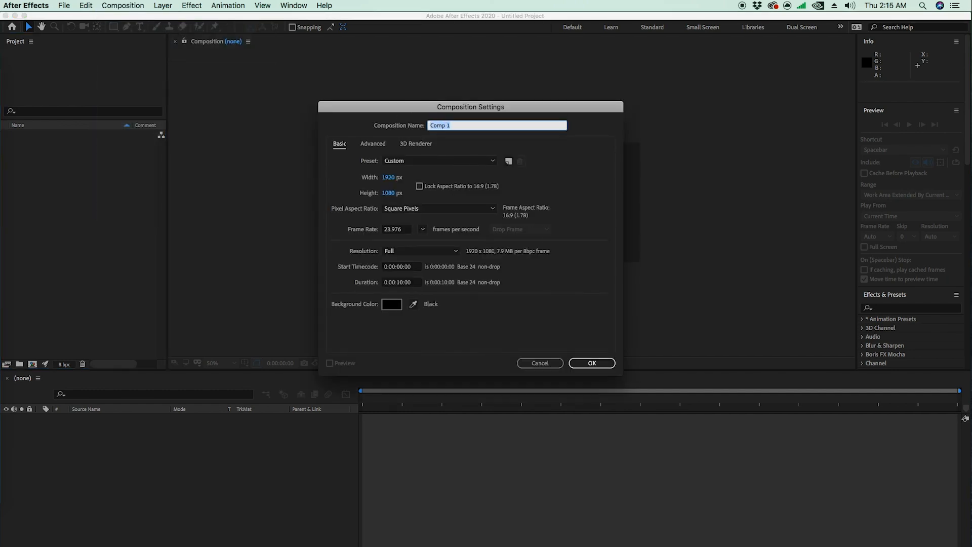
{"action": "type", "text": "B"}
Step: Create the Basic composition at 1920 x 1080 px, 23.976 frames per second, with a duration of 0:00:10:00
{"action": "left_click", "coordinate": [389, 178]}
{"action": "key", "text": "Tab"}
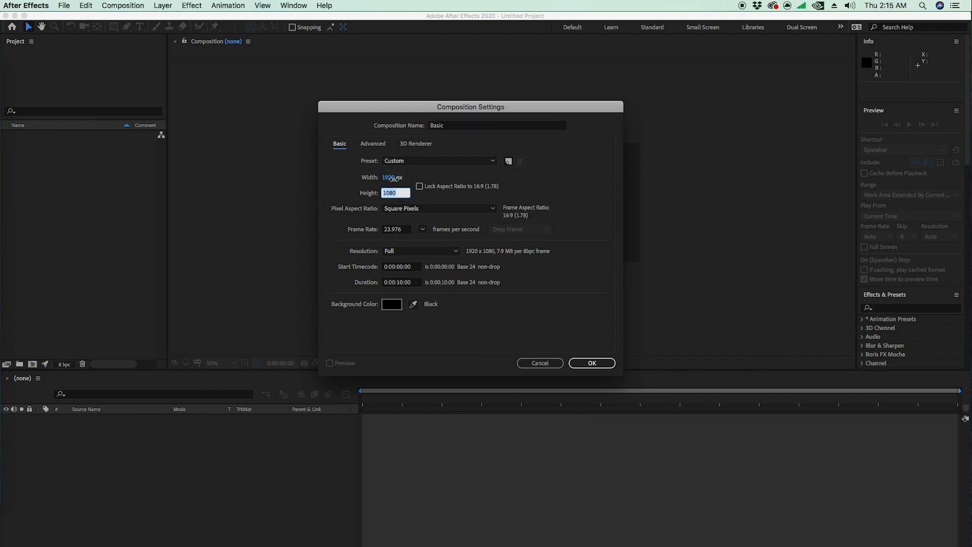
{"action": "left_click", "coordinate": [394, 179]}
{"action": "left_click", "coordinate": [394, 195]}
{"action": "left_click", "coordinate": [429, 168]}
{"action": "left_click", "coordinate": [405, 230]}
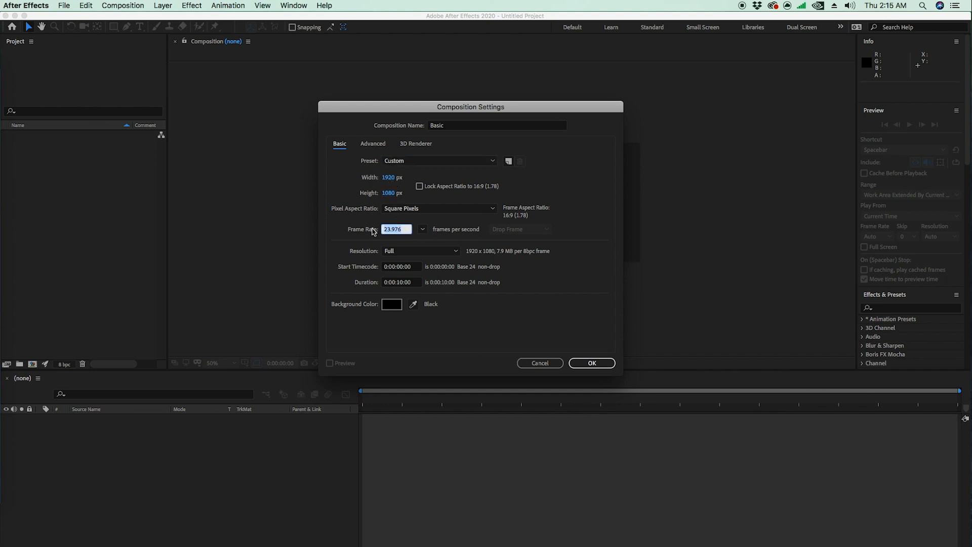
{"action": "left_click", "coordinate": [405, 228]}
{"action": "left_click", "coordinate": [406, 229]}
{"action": "left_click", "coordinate": [351, 231]}
{"action": "left_click_drag", "start_coordinate": [403, 283], "coordinate": [397, 284]}
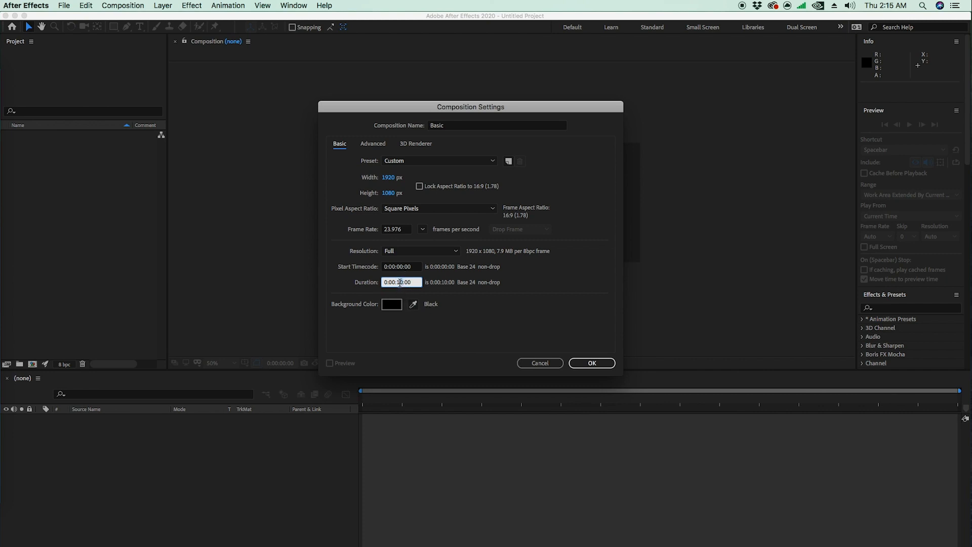
{"action": "left_click", "coordinate": [590, 364]}
{"action": "left_click", "coordinate": [591, 363]}
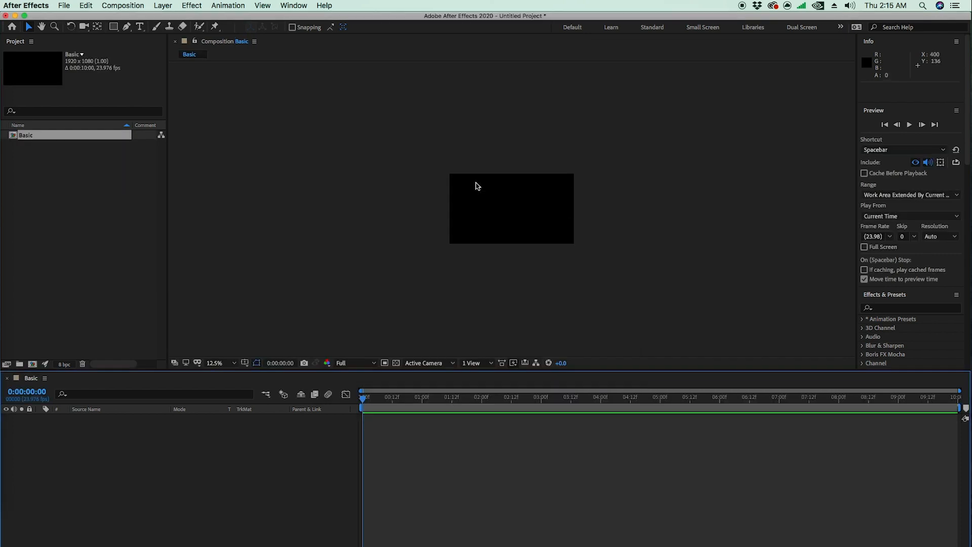
Step: Add a white 1920 x 1080 px solid layer to the Basic composition
{"action": "scroll", "coordinate": [476, 186], "scroll_direction": "up", "scroll_amount": 3}
{"action": "scroll", "coordinate": [477, 185], "scroll_direction": "down", "scroll_amount": 3}
{"action": "scroll", "coordinate": [471, 180], "scroll_direction": "up", "scroll_amount": 3}
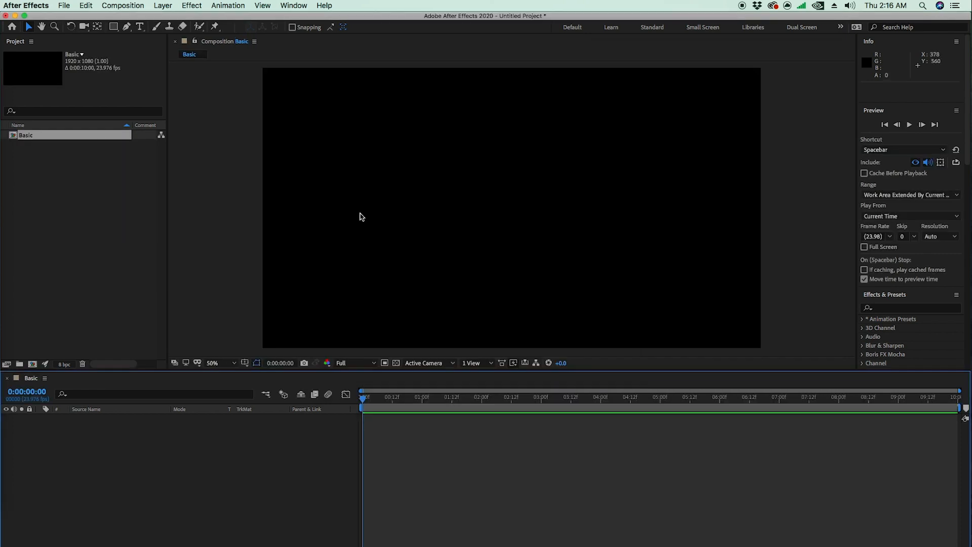
{"action": "left_click", "coordinate": [162, 5]}
{"action": "mouse_move", "coordinate": [169, 18]}
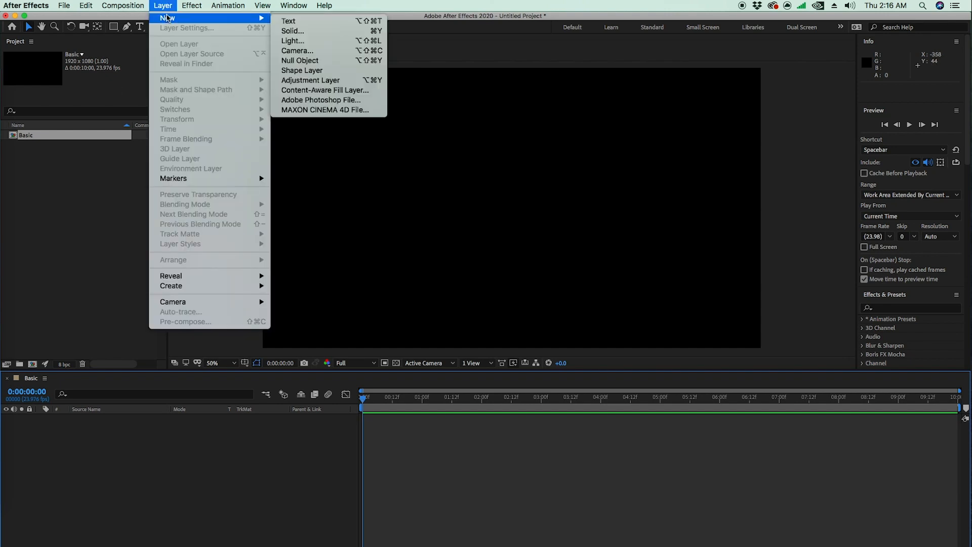
{"action": "left_click", "coordinate": [314, 29]}
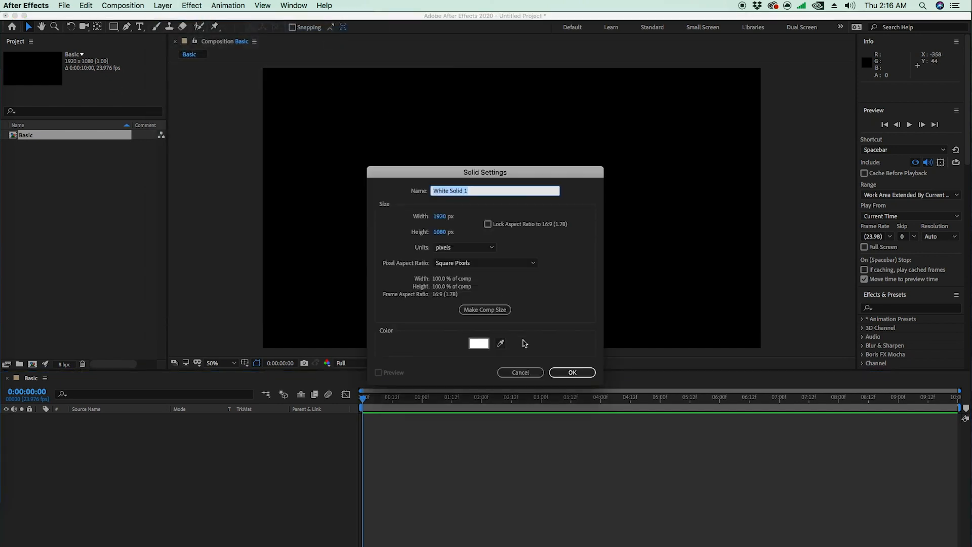
{"action": "left_click", "coordinate": [561, 373]}
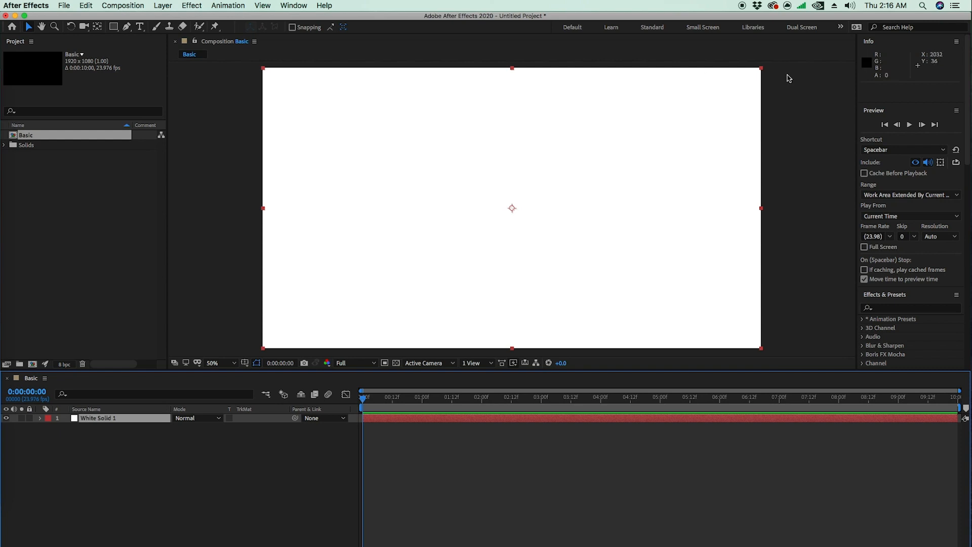
Step: Shrink the white solid to a small square off-frame at about -220, 562 and keyframe its Position at 0:00:00:00
{"action": "left_click_drag", "start_coordinate": [761, 68], "coordinate": [221, 201]}
{"action": "key", "text": "p"}
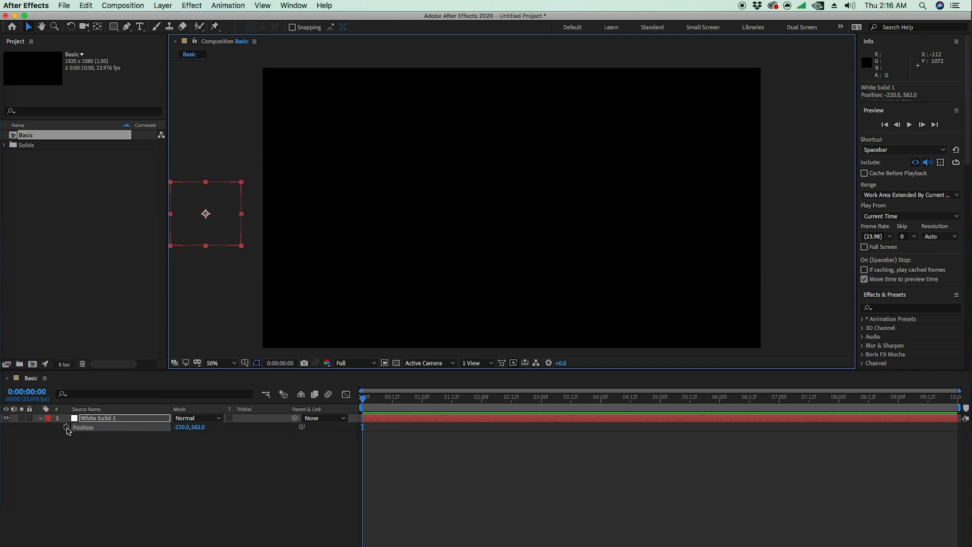
{"action": "left_click", "coordinate": [66, 427]}
Step: At 0:00:03:22, move the square across and beyond the frame's right edge to about 2166, 562 to keyframe its Position
{"action": "left_click", "coordinate": [748, 397]}
{"action": "left_click_drag", "start_coordinate": [841, 397], "coordinate": [596, 398]}
{"action": "left_click_drag", "start_coordinate": [220, 200], "coordinate": [601, 200]}
{"action": "left_click_drag", "start_coordinate": [726, 206], "coordinate": [841, 206]}
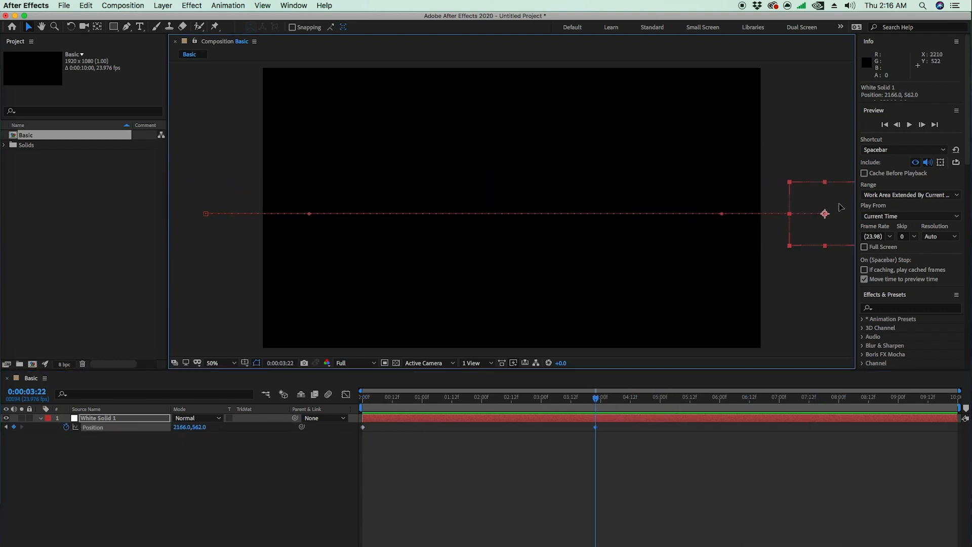
{"action": "left_click", "coordinate": [773, 300]}
Step: End the work area about 4 seconds in, and preview and scrub through the square's movement
{"action": "left_click_drag", "start_coordinate": [495, 399], "coordinate": [238, 396]}
{"action": "key", "text": "n"}
{"action": "key", "text": "space"}
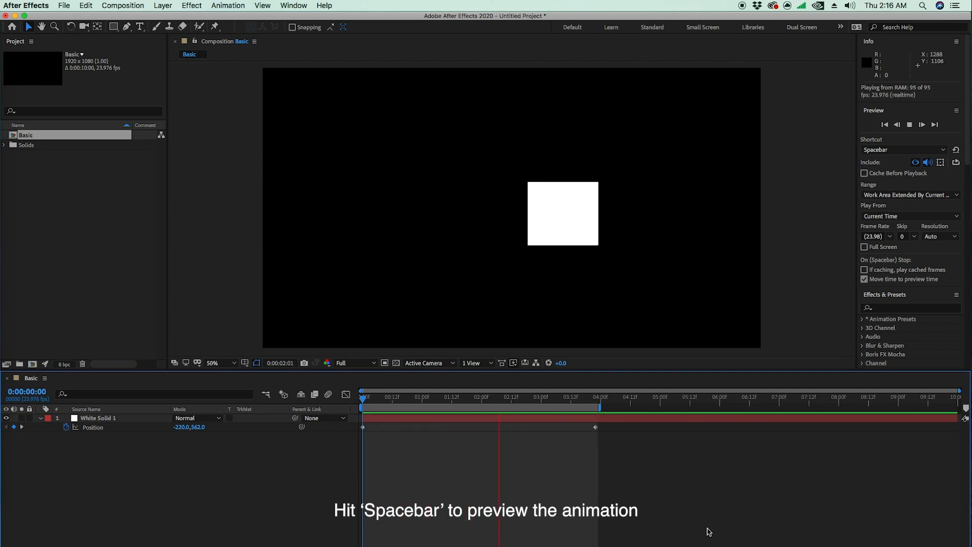
{"action": "key", "text": "space"}
{"action": "left_click_drag", "start_coordinate": [542, 400], "coordinate": [460, 397]}
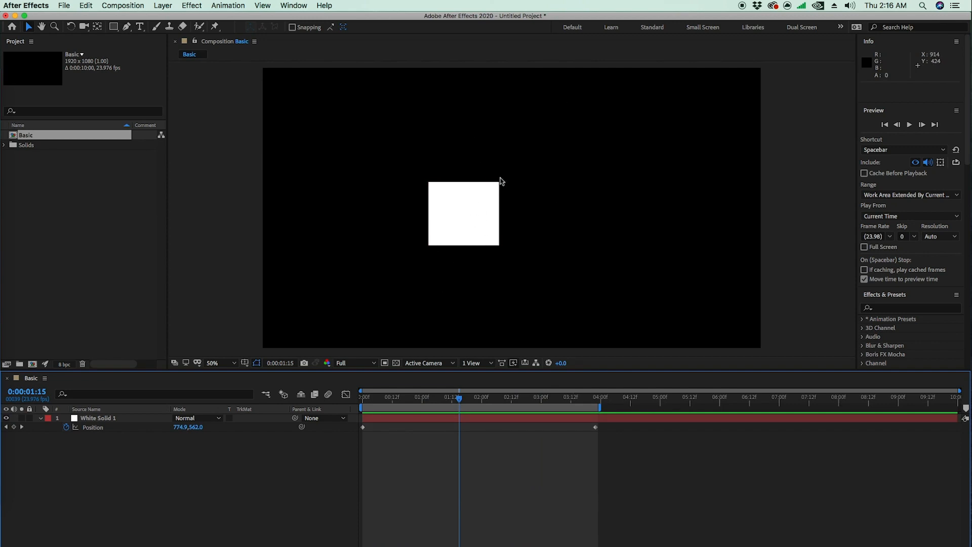
{"action": "mouse_move", "coordinate": [476, 400]}
{"action": "left_mouse_down"}
{"action": "mouse_move", "coordinate": [510, 400]}
{"action": "mouse_move", "coordinate": [360, 400]}
{"action": "mouse_move", "coordinate": [479, 405]}
{"action": "left_mouse_up"}
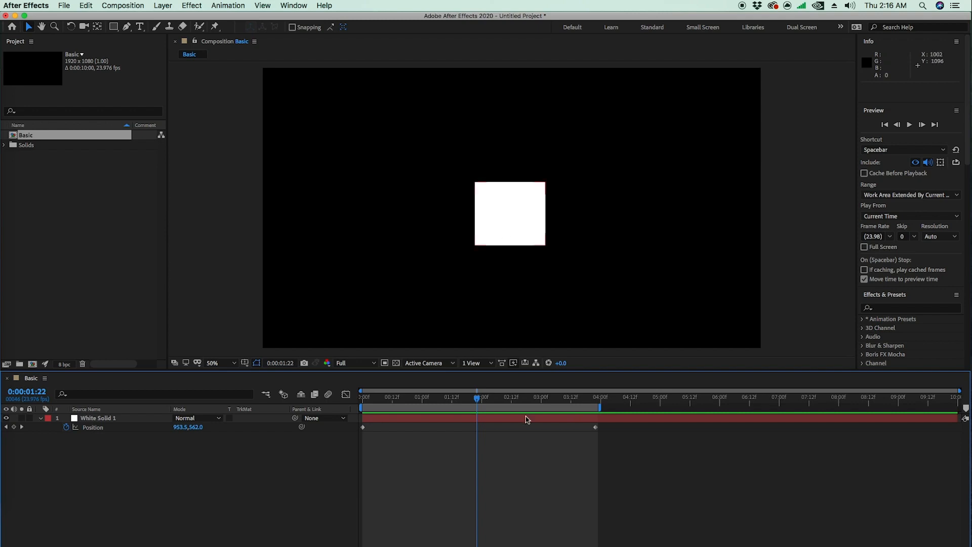
{"action": "left_click_drag", "start_coordinate": [472, 400], "coordinate": [524, 404]}
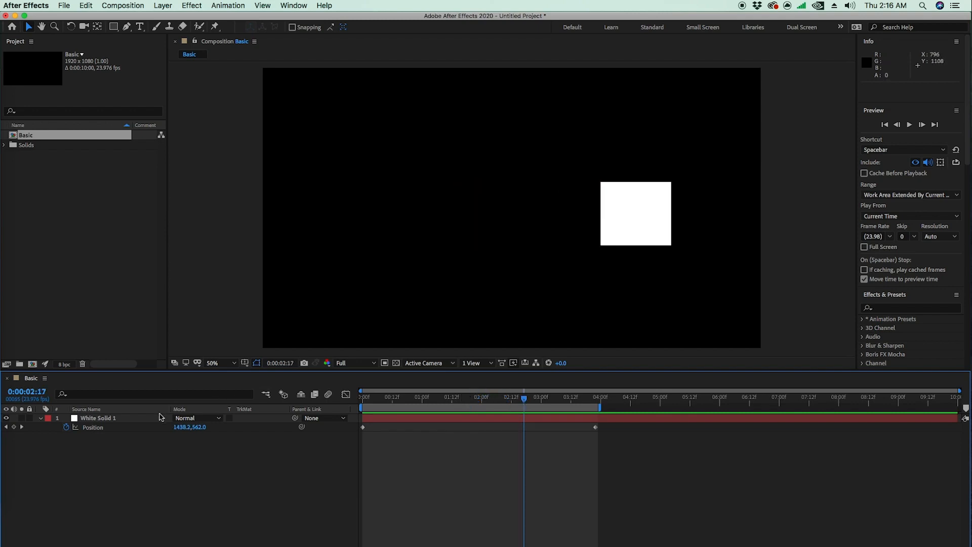
Step: Locate the source item of the White Solid 1 layer inside the project's Solids folder
{"action": "left_click", "coordinate": [115, 418]}
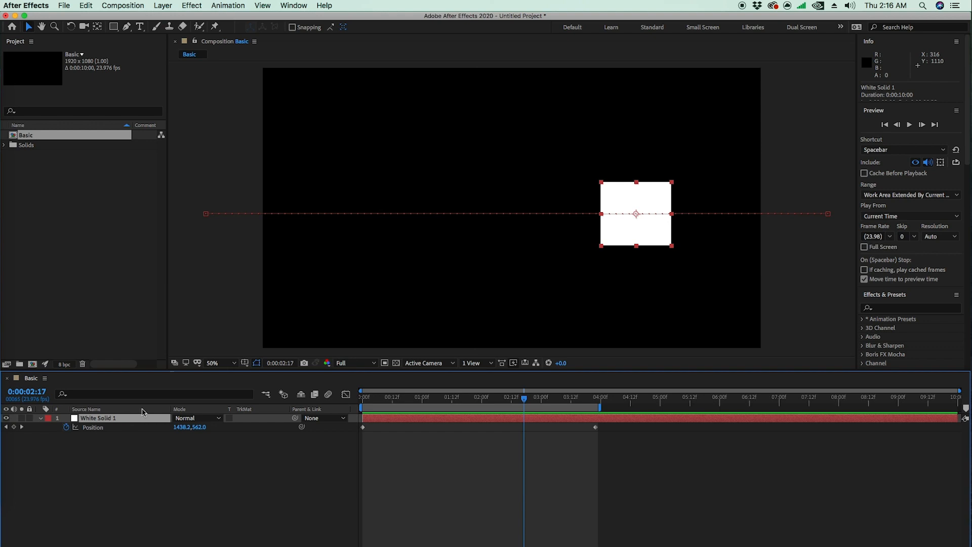
{"action": "left_click", "coordinate": [51, 163]}
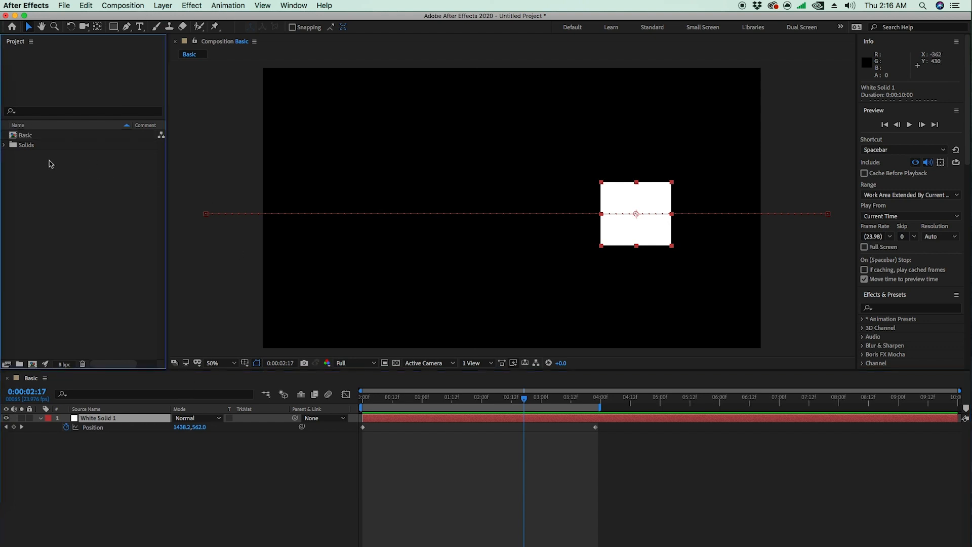
{"action": "left_click", "coordinate": [26, 145]}
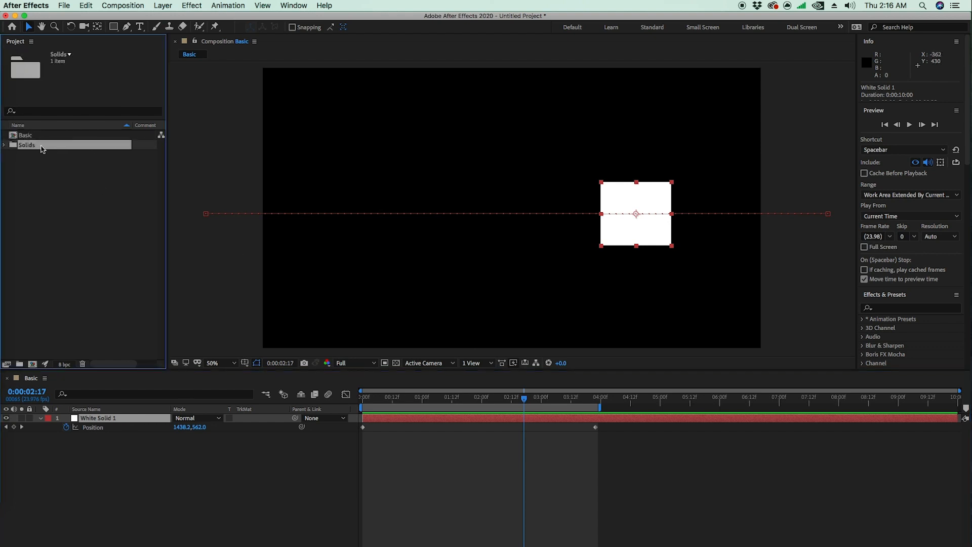
{"action": "left_click", "coordinate": [6, 145]}
{"action": "left_click", "coordinate": [51, 156]}
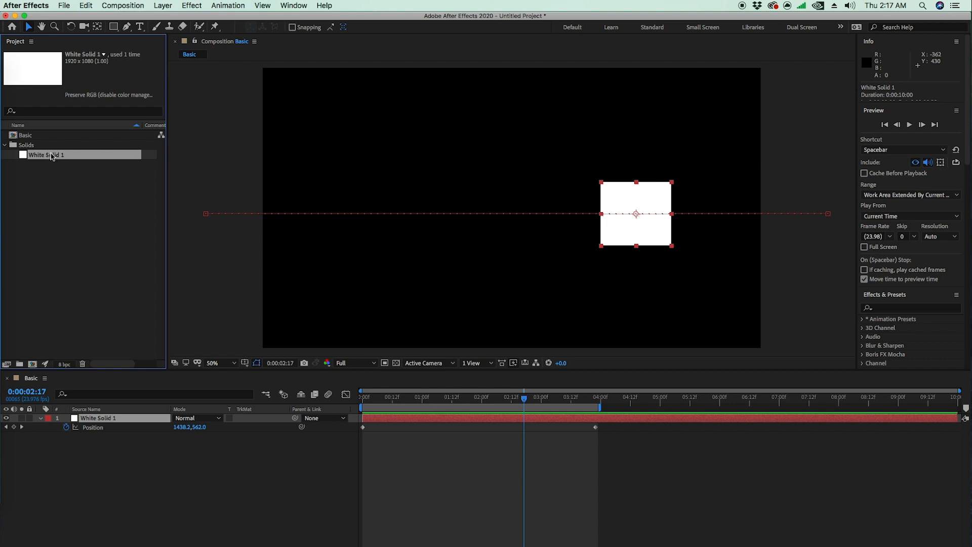
{"action": "left_click", "coordinate": [100, 421]}
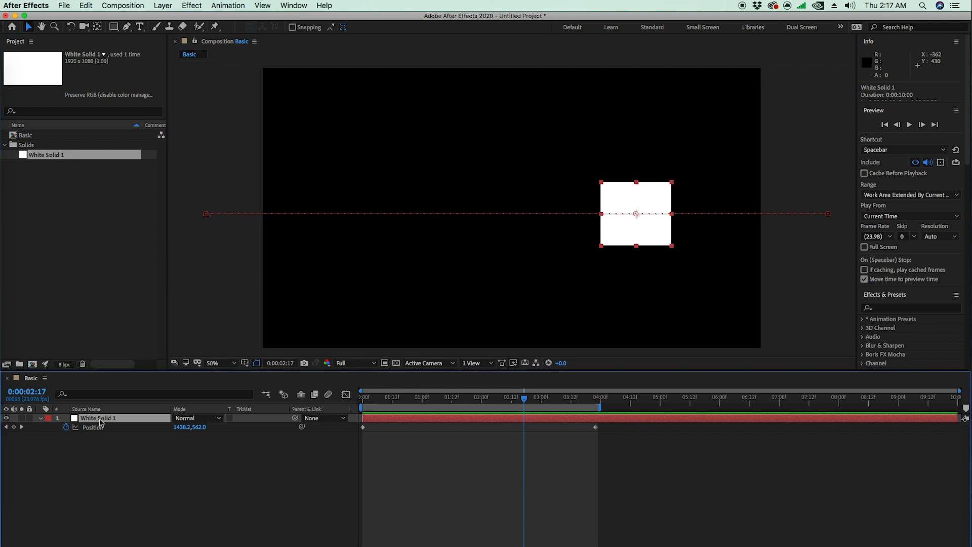
Step: Play the square's animation from the first frame of the composition
{"action": "left_click_drag", "start_coordinate": [477, 400], "coordinate": [297, 395]}
{"action": "left_click", "coordinate": [410, 110]}
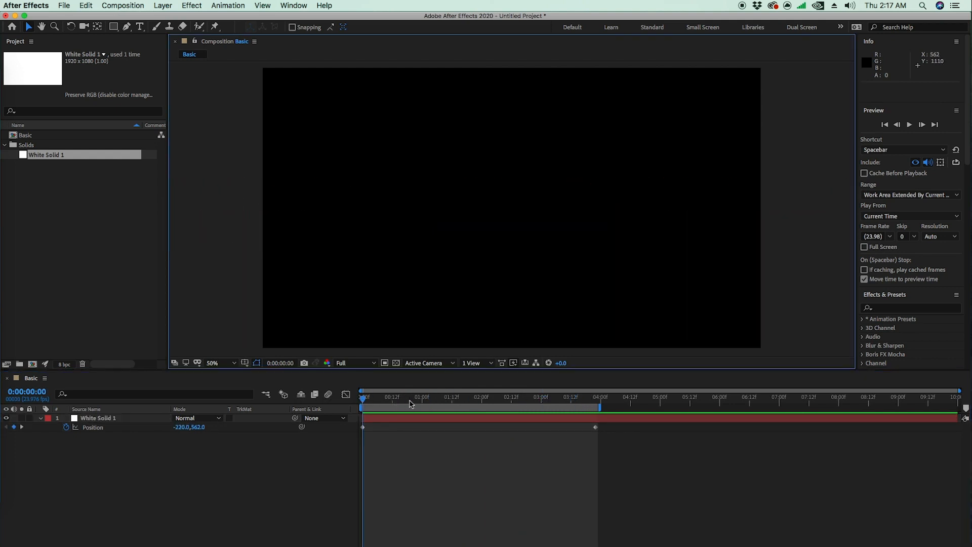
{"action": "key", "text": "space"}
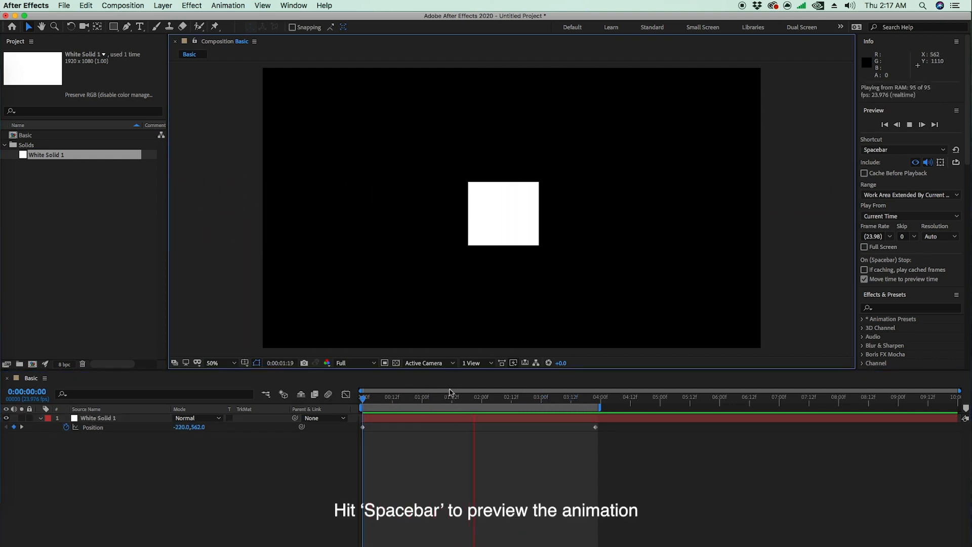
{"action": "key", "text": "space"}
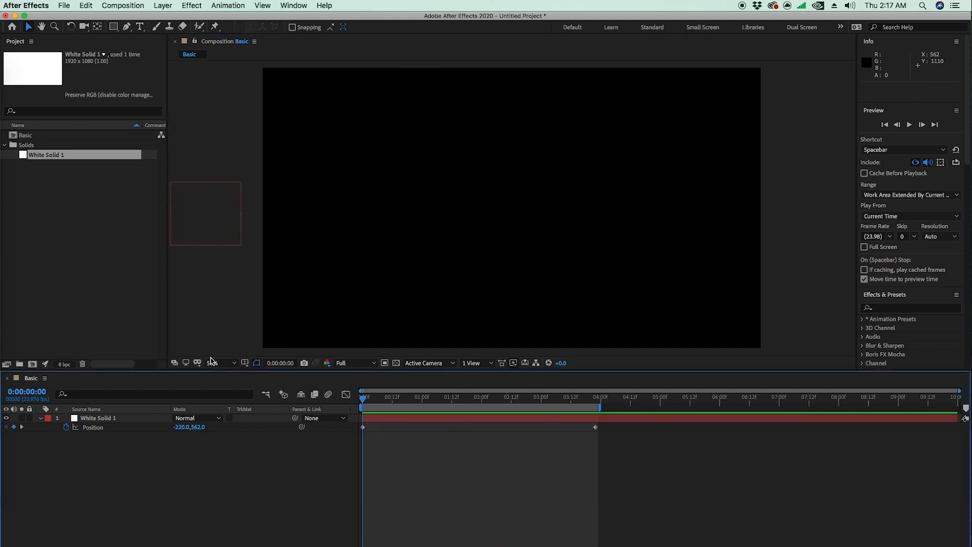
Step: Move the playhead to 0:00:01:16 and delete the white solid layer from the Basic composition
{"action": "left_click_drag", "start_coordinate": [474, 392], "coordinate": [461, 394]}
{"action": "left_click", "coordinate": [119, 422]}
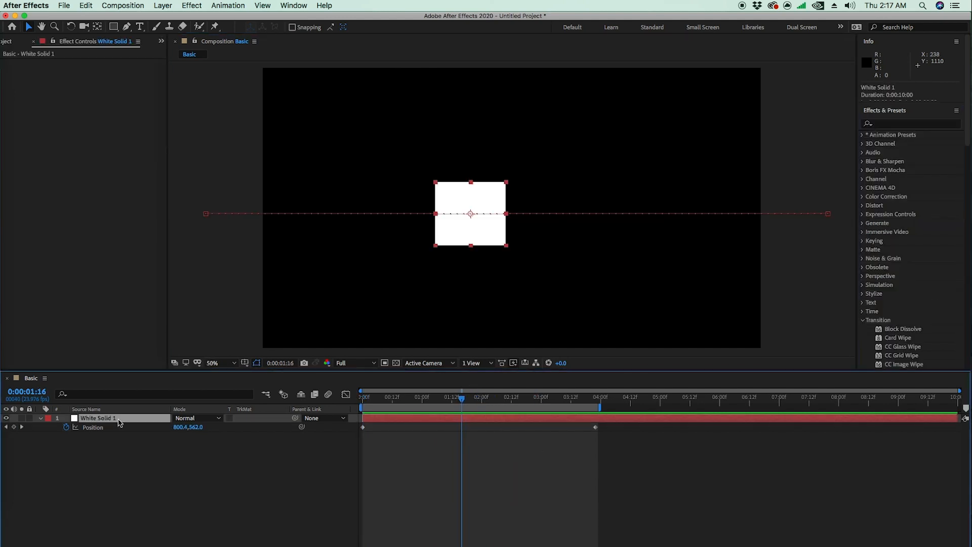
{"action": "key", "text": "Delete"}
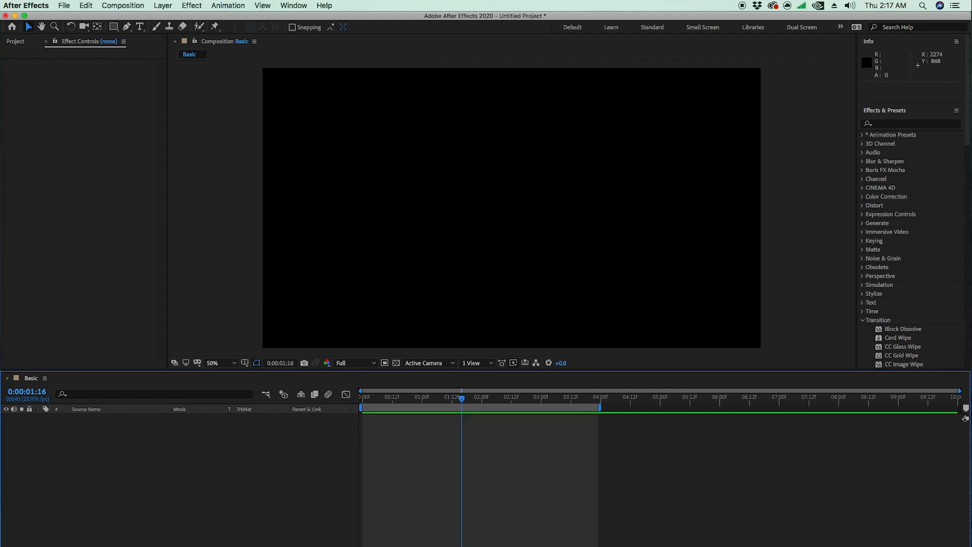
{"action": "left_click", "coordinate": [15, 42]}
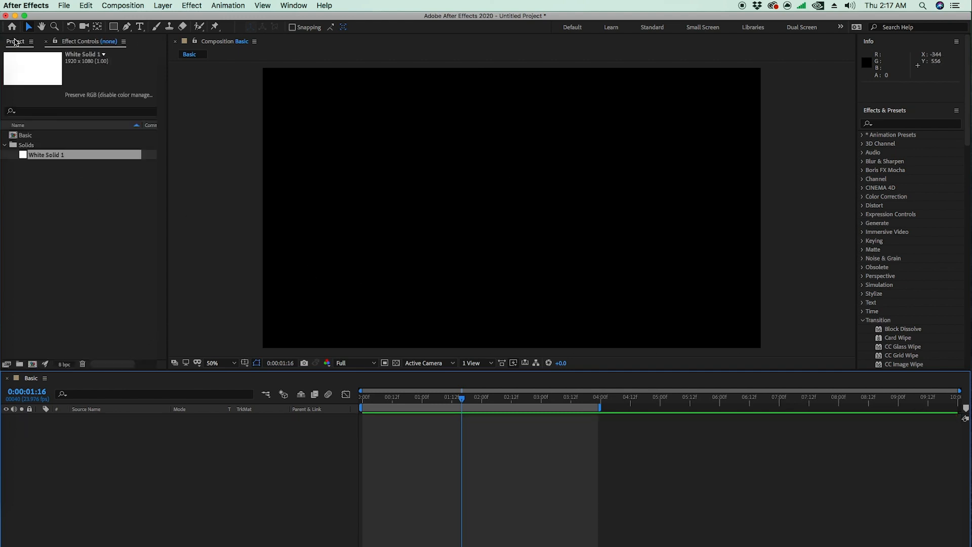
{"action": "left_click", "coordinate": [79, 238]}
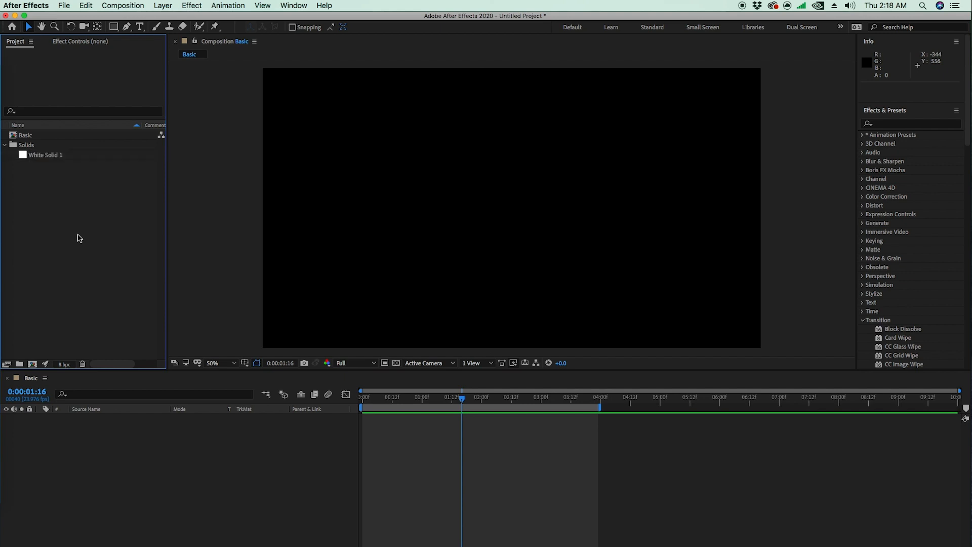
{"action": "double_click", "coordinate": [79, 238]}
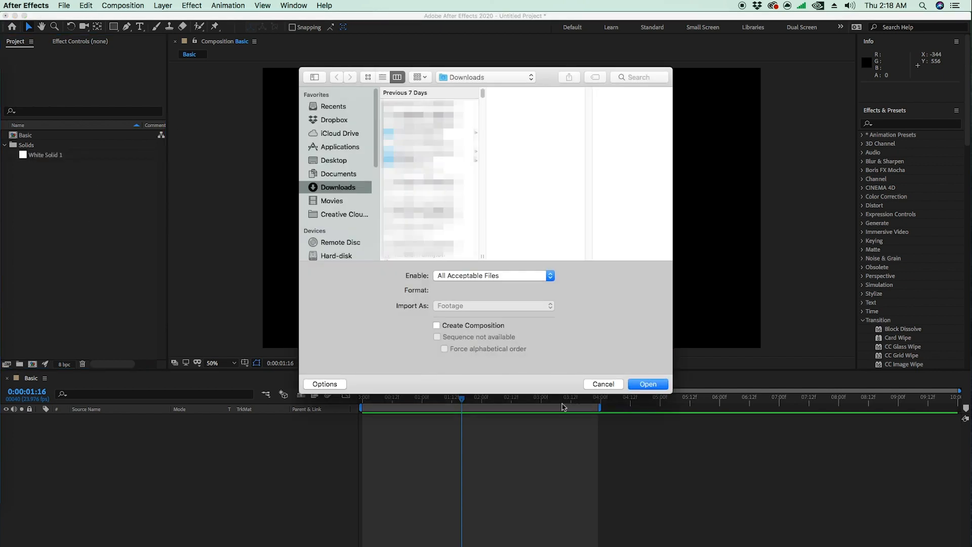
{"action": "left_click", "coordinate": [603, 385]}
Step: Start importing a file and choose Shapes.ai from the T1 folder inside Basic Training on the Desktop
{"action": "left_click", "coordinate": [69, 4]}
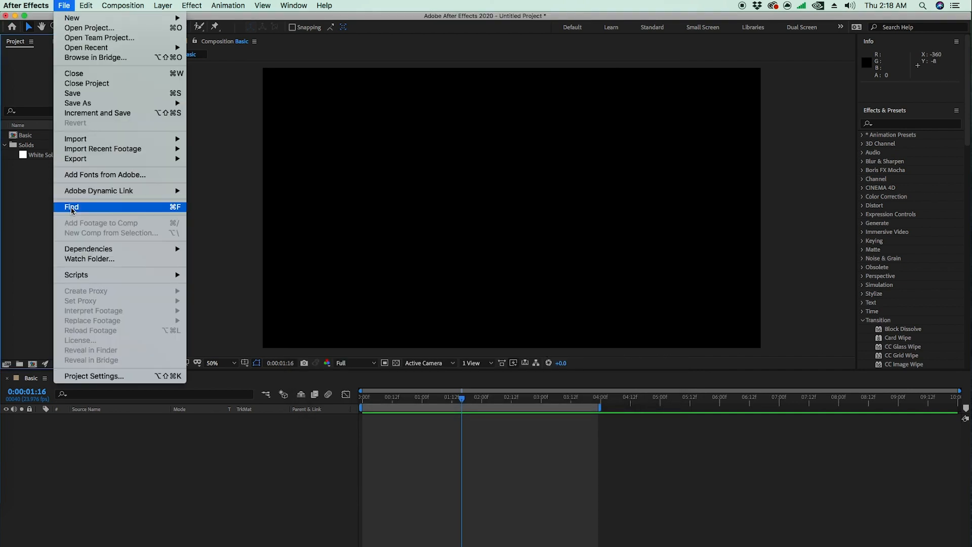
{"action": "mouse_move", "coordinate": [179, 139]}
{"action": "left_click", "coordinate": [235, 139]}
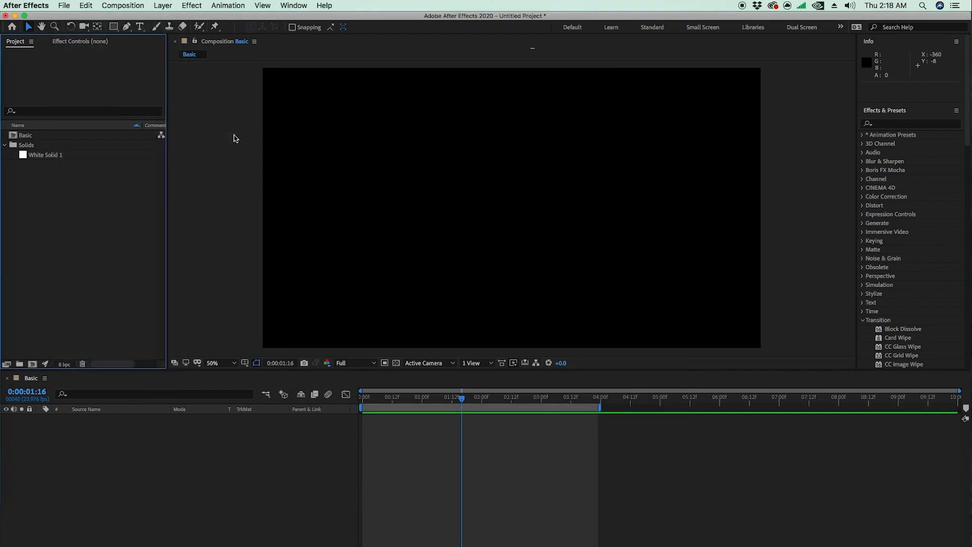
{"action": "left_click", "coordinate": [351, 160]}
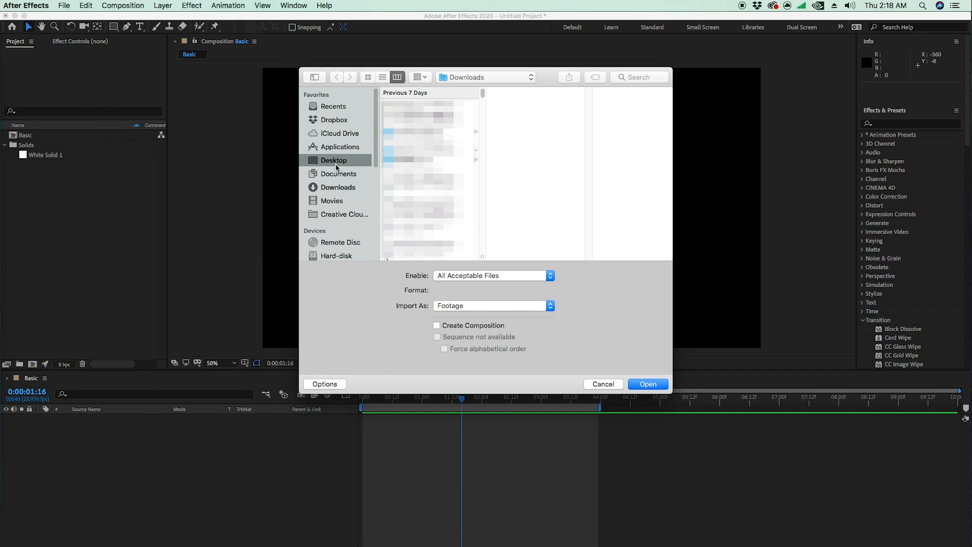
{"action": "left_click", "coordinate": [423, 107]}
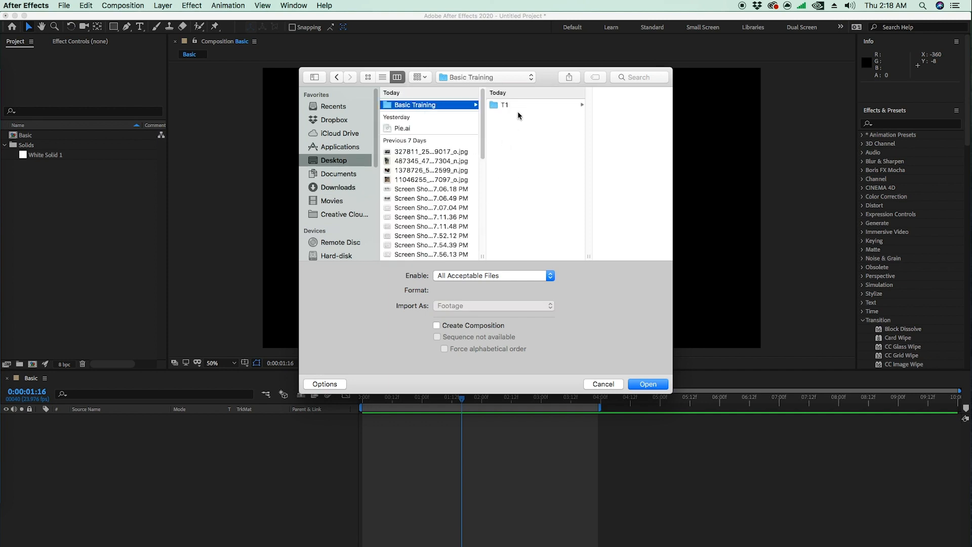
{"action": "left_click", "coordinate": [517, 106]}
{"action": "left_click", "coordinate": [589, 105]}
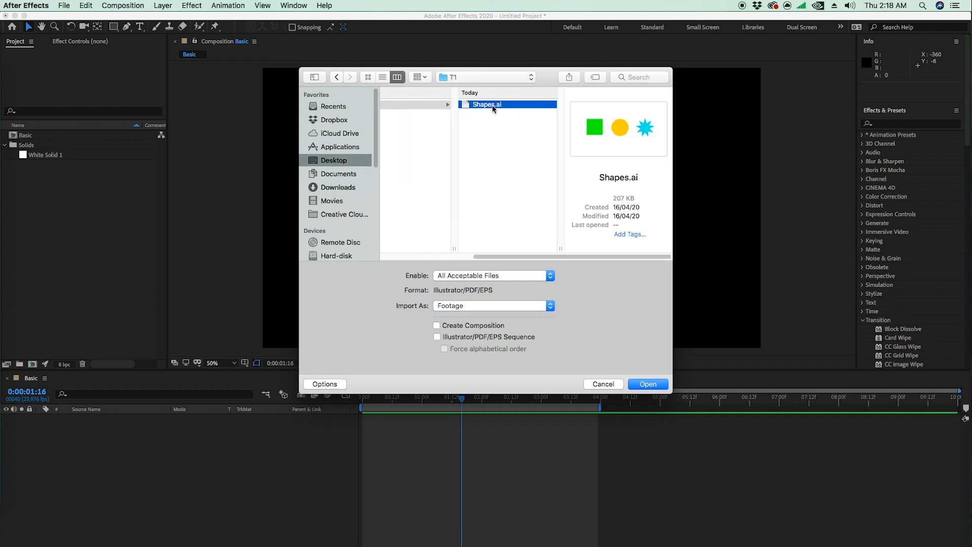
Step: Import Shapes.ai as Composition - Retain Layer Sizes
{"action": "left_click", "coordinate": [488, 306]}
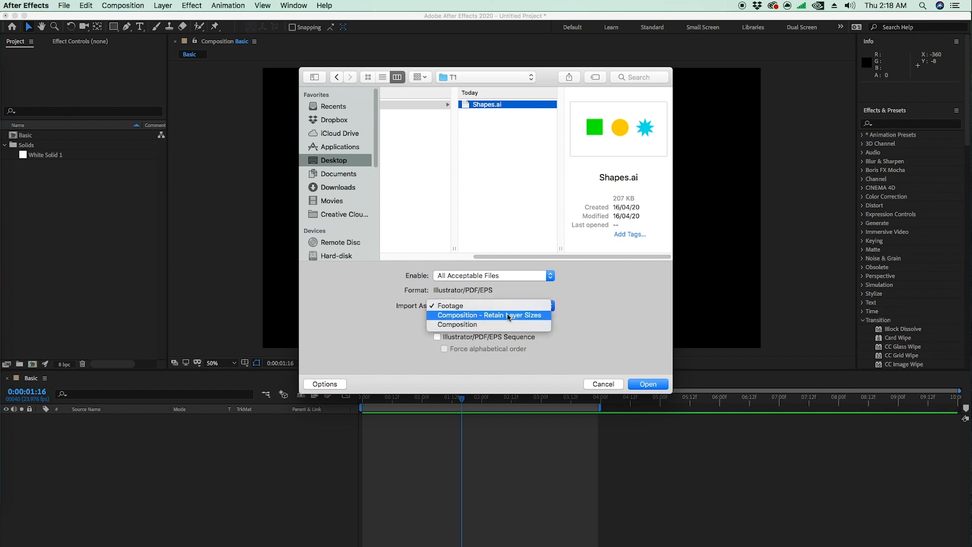
{"action": "left_click", "coordinate": [496, 316]}
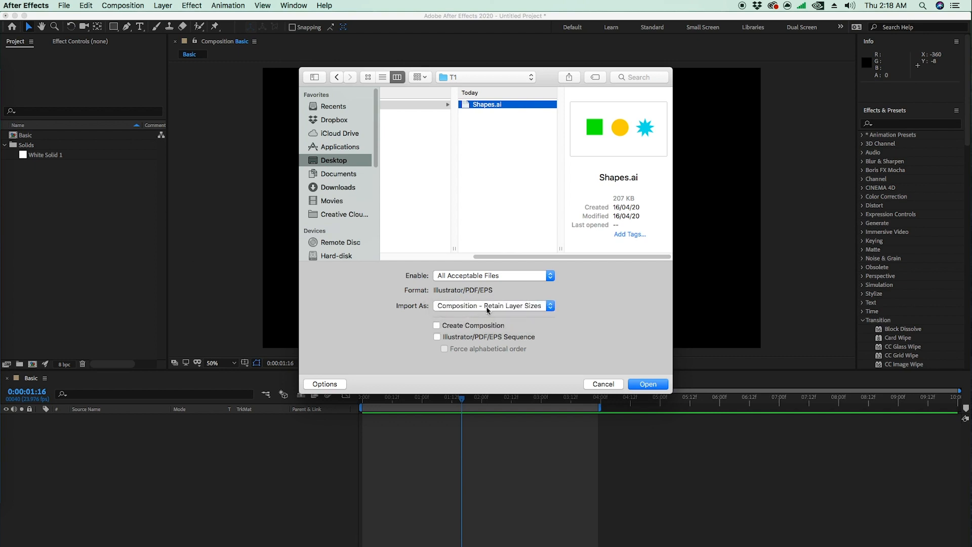
{"action": "left_click", "coordinate": [501, 306]}
{"action": "left_click", "coordinate": [488, 307]}
{"action": "left_click", "coordinate": [648, 385]}
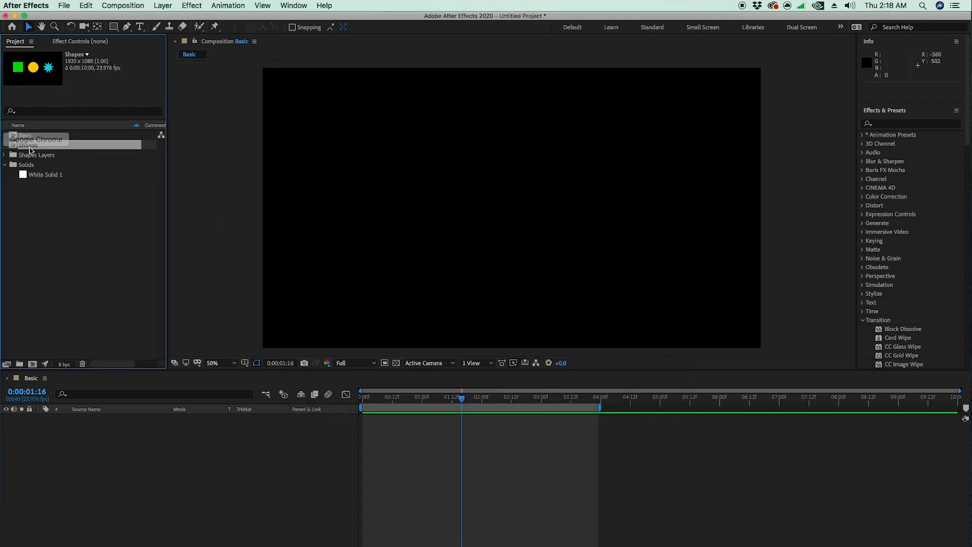
{"action": "left_click", "coordinate": [79, 253]}
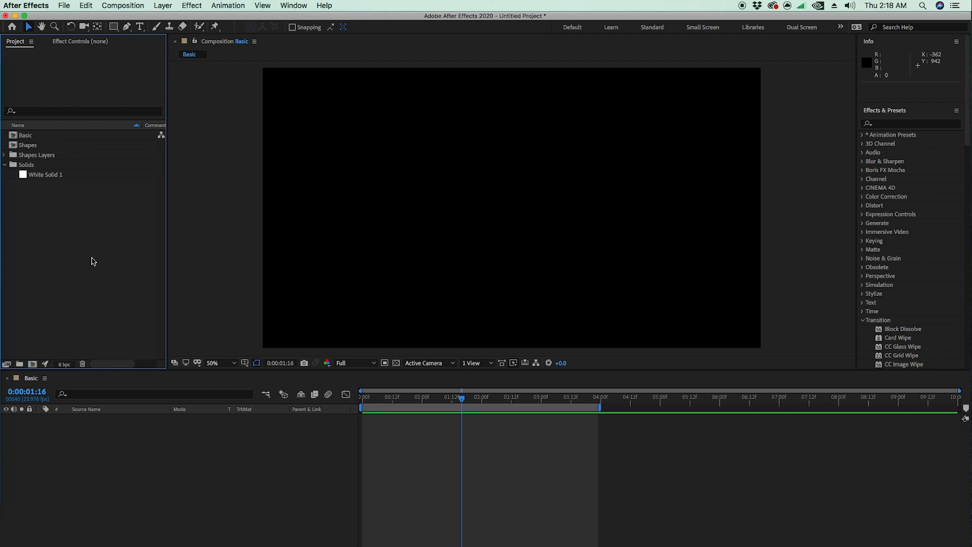
{"action": "double_click", "coordinate": [93, 261]}
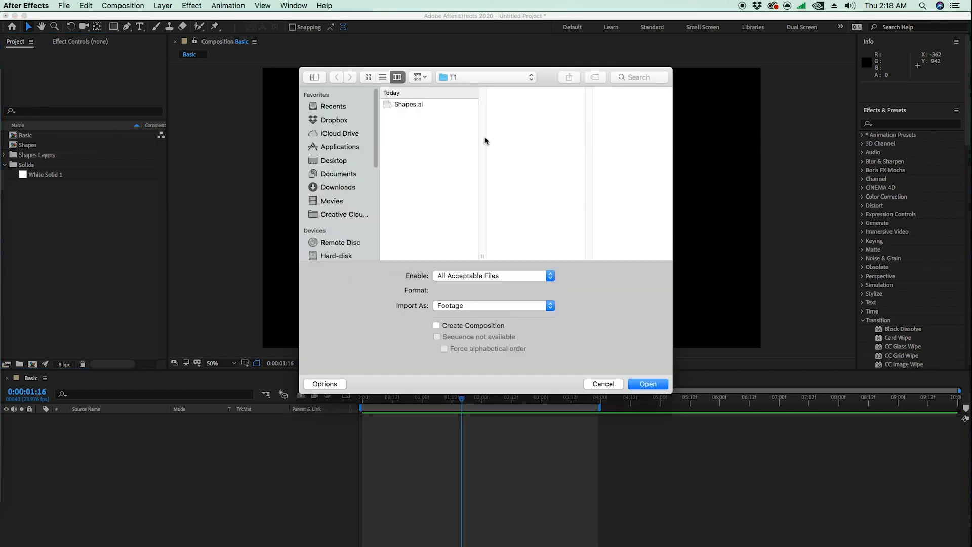
{"action": "left_click", "coordinate": [410, 105]}
{"action": "left_click", "coordinate": [480, 304]}
{"action": "left_click", "coordinate": [481, 312]}
{"action": "left_click", "coordinate": [634, 387]}
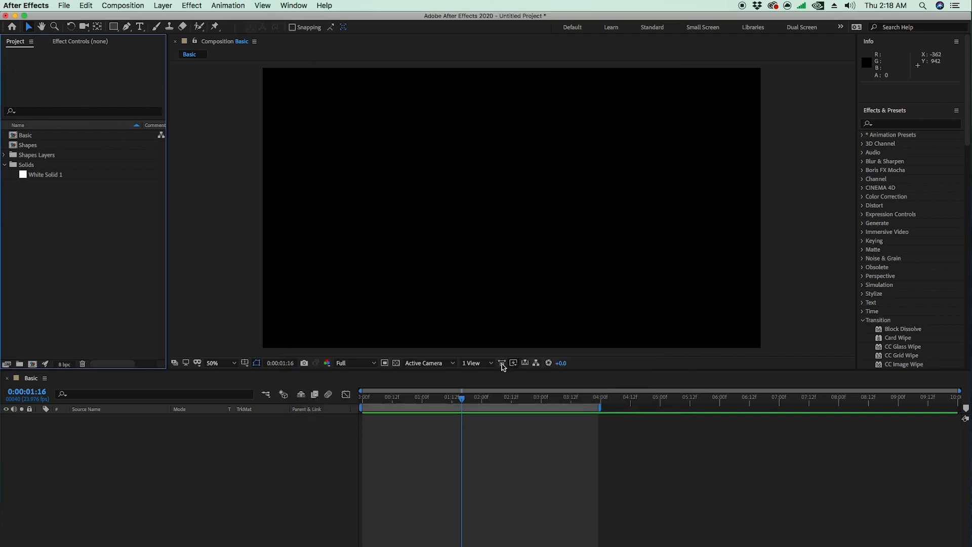
Step: Open the imported Shapes composition from the project items
{"action": "left_click", "coordinate": [40, 135]}
{"action": "left_click", "coordinate": [32, 146]}
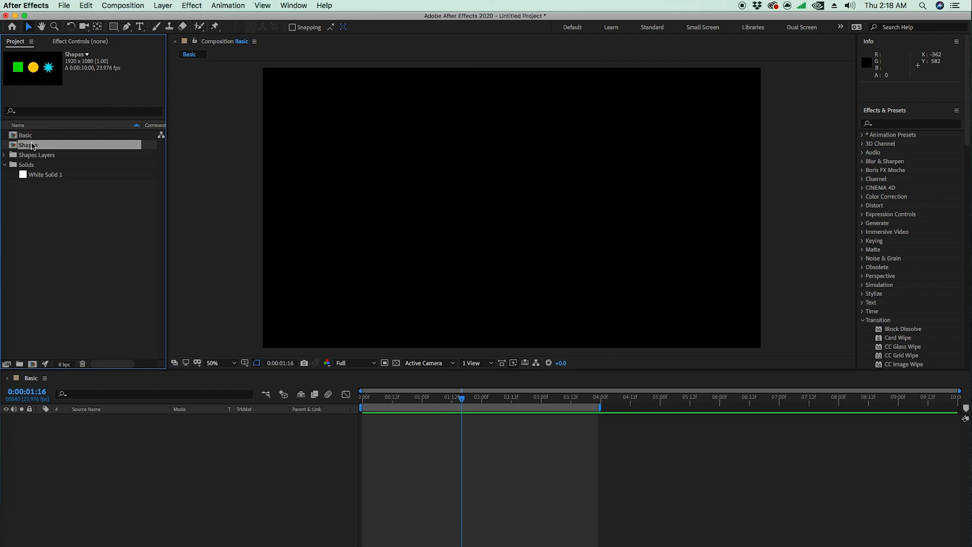
{"action": "double_click", "coordinate": [33, 146]}
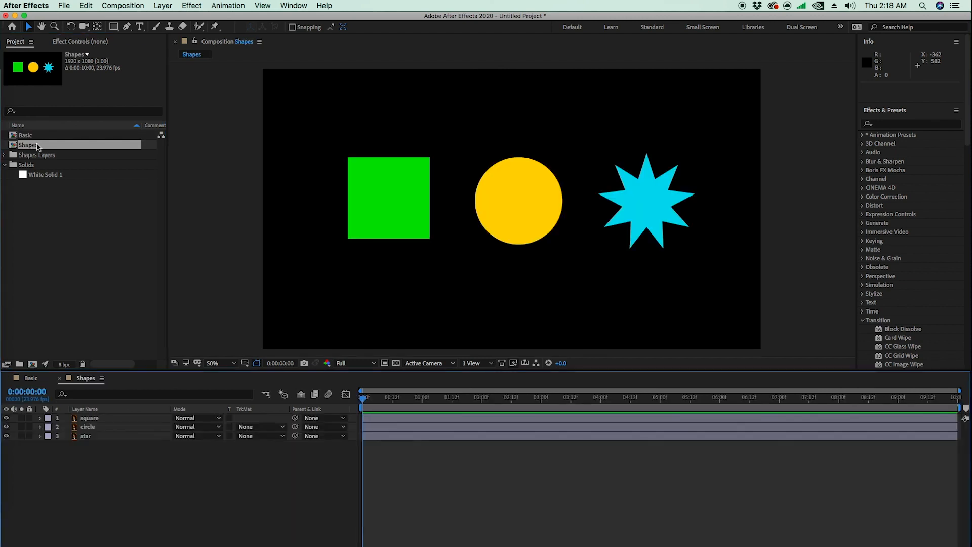
Step: Examine the square, circle and star in the Shapes composition to see that each is a separate layer
{"action": "left_click", "coordinate": [509, 220]}
{"action": "left_click", "coordinate": [656, 204]}
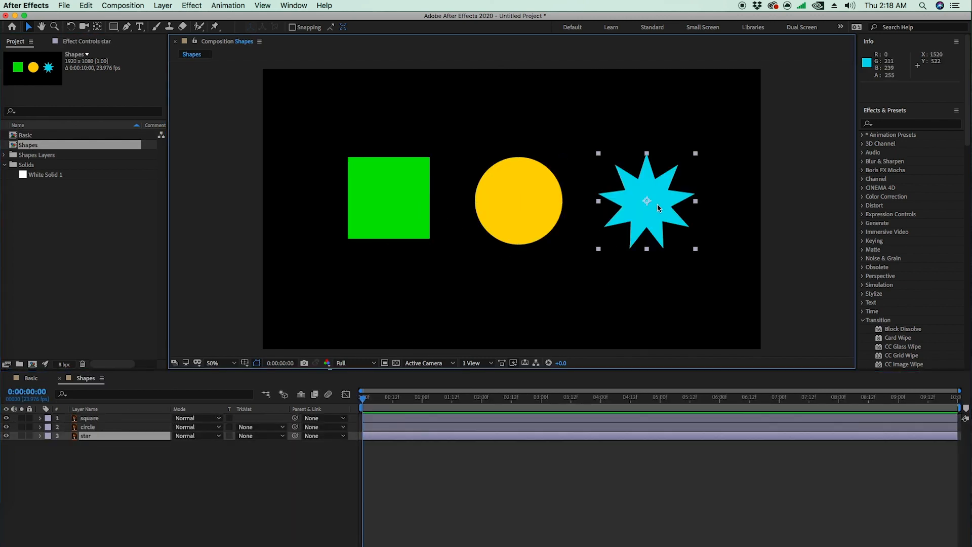
{"action": "left_click", "coordinate": [479, 204]}
{"action": "left_click", "coordinate": [434, 193]}
{"action": "left_click", "coordinate": [417, 196]}
{"action": "left_click", "coordinate": [510, 208]}
{"action": "left_click", "coordinate": [671, 205]}
{"action": "left_click", "coordinate": [557, 203]}
{"action": "left_click", "coordinate": [367, 203]}
Step: Select the range of layers from star to square in the Shapes composition and copy it
{"action": "left_click", "coordinate": [86, 435]}
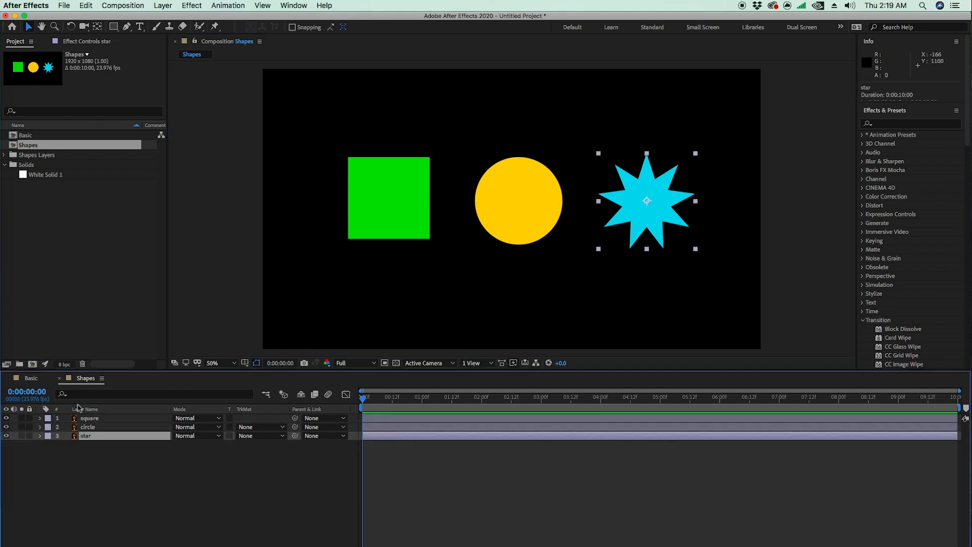
{"action": "left_click", "coordinate": [19, 384]}
{"action": "left_click", "coordinate": [66, 383]}
{"action": "left_click", "coordinate": [34, 384]}
{"action": "left_click", "coordinate": [69, 383]}
{"action": "left_click", "coordinate": [28, 384]}
{"action": "left_click", "coordinate": [80, 383]}
{"action": "left_click", "coordinate": [110, 419], "text": "shift"}
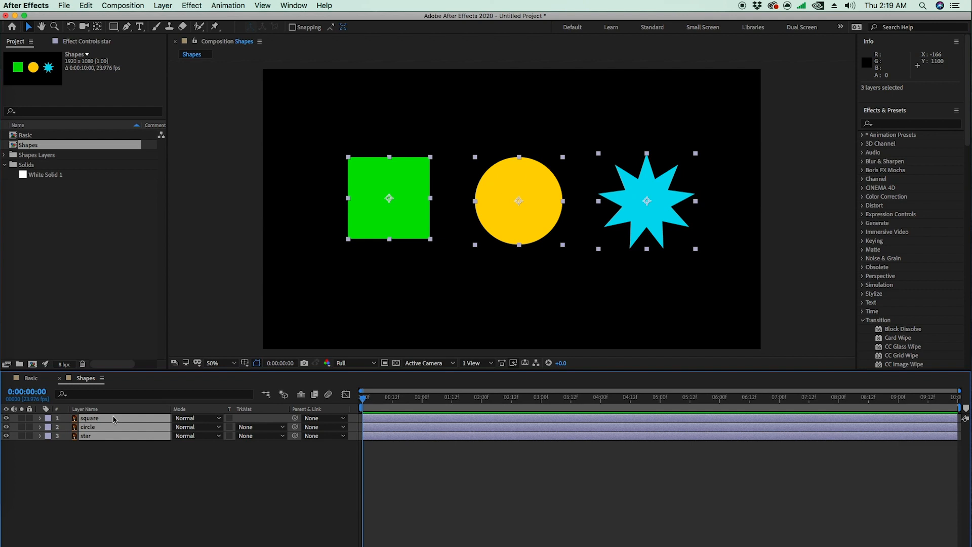
{"action": "key", "text": "super+c"}
Step: Try selecting the star-to-square layer range and all layers at once, clearing the selection each time
{"action": "left_click", "coordinate": [88, 466]}
{"action": "left_click", "coordinate": [91, 436]}
{"action": "left_click", "coordinate": [101, 418], "text": "shift"}
{"action": "left_click", "coordinate": [105, 471]}
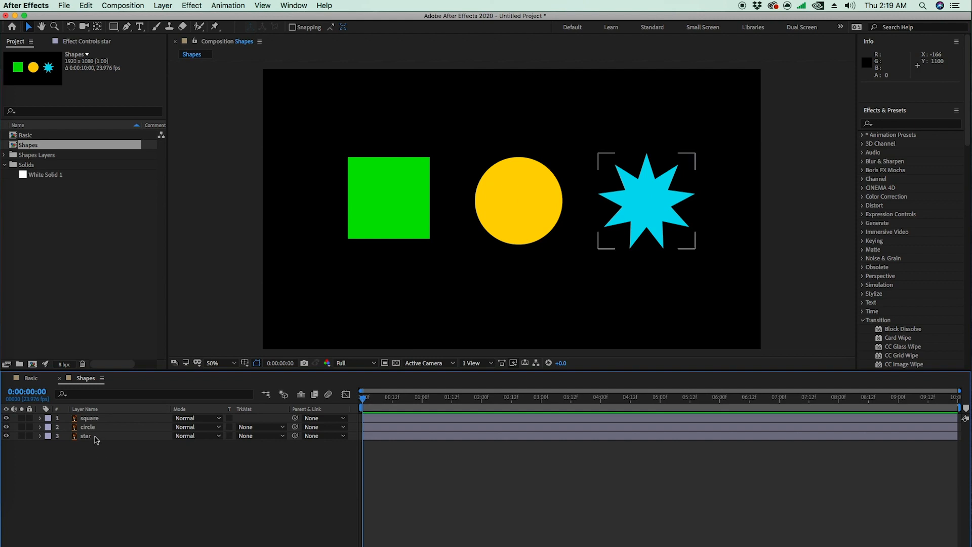
{"action": "left_click", "coordinate": [97, 439]}
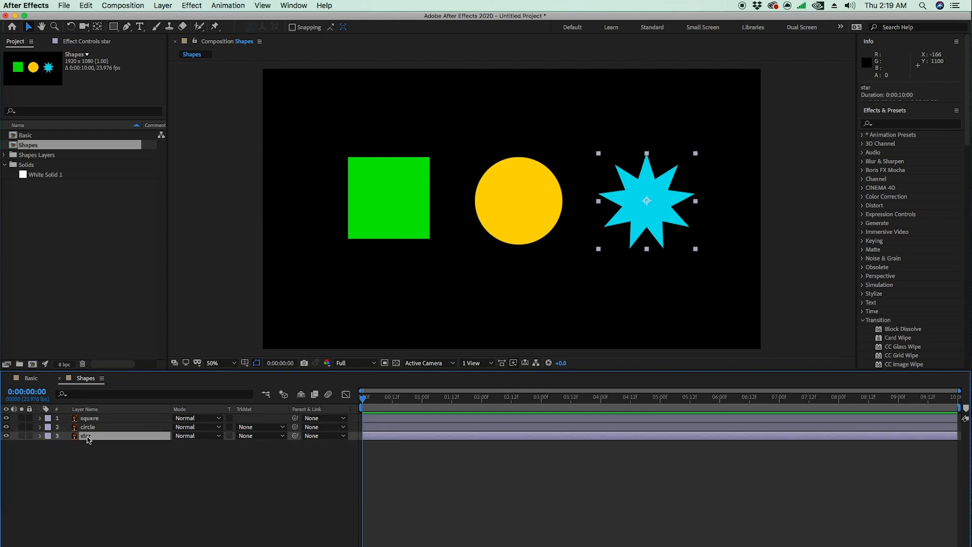
{"action": "left_click", "coordinate": [94, 420], "text": "shift"}
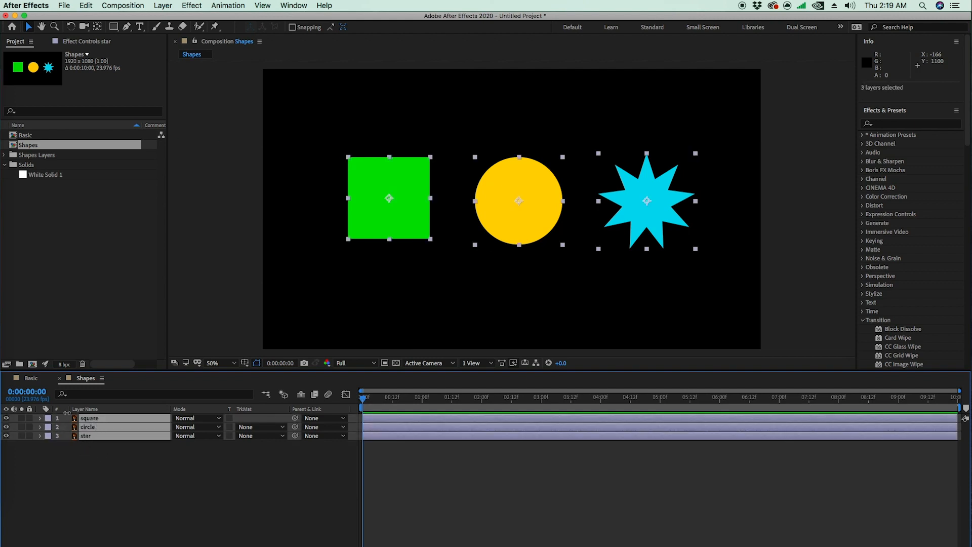
{"action": "left_click", "coordinate": [92, 472]}
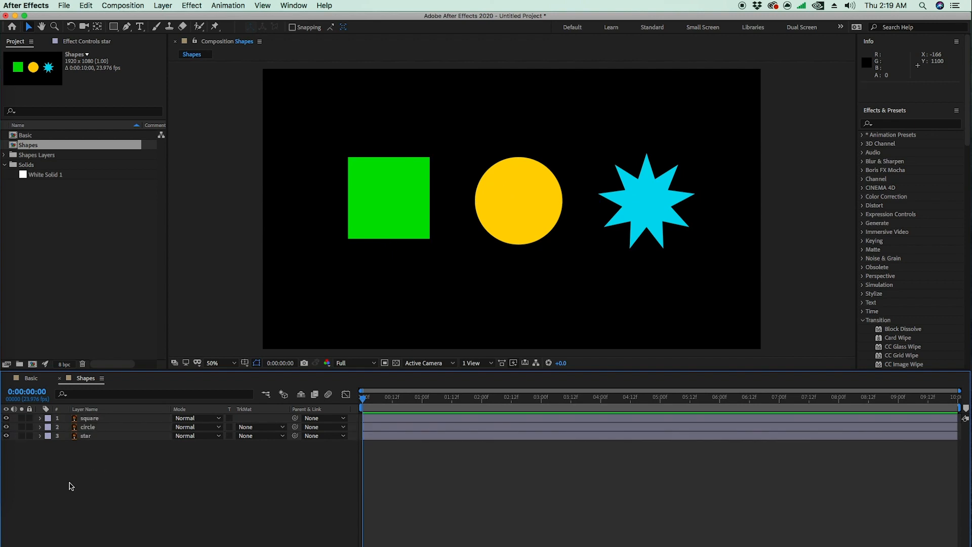
{"action": "key", "text": "super+a"}
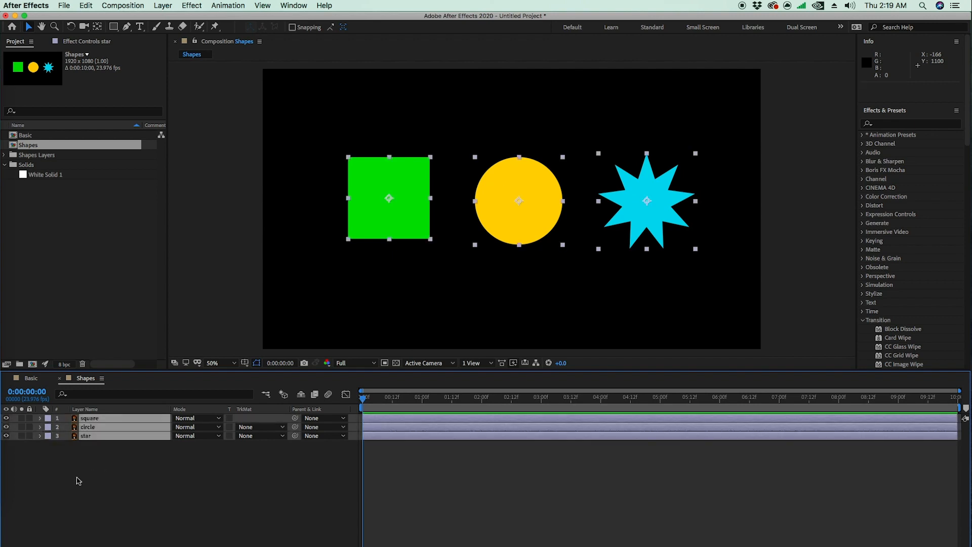
{"action": "left_click", "coordinate": [101, 464]}
{"action": "left_click", "coordinate": [99, 437]}
{"action": "left_click", "coordinate": [100, 436], "text": "super"}
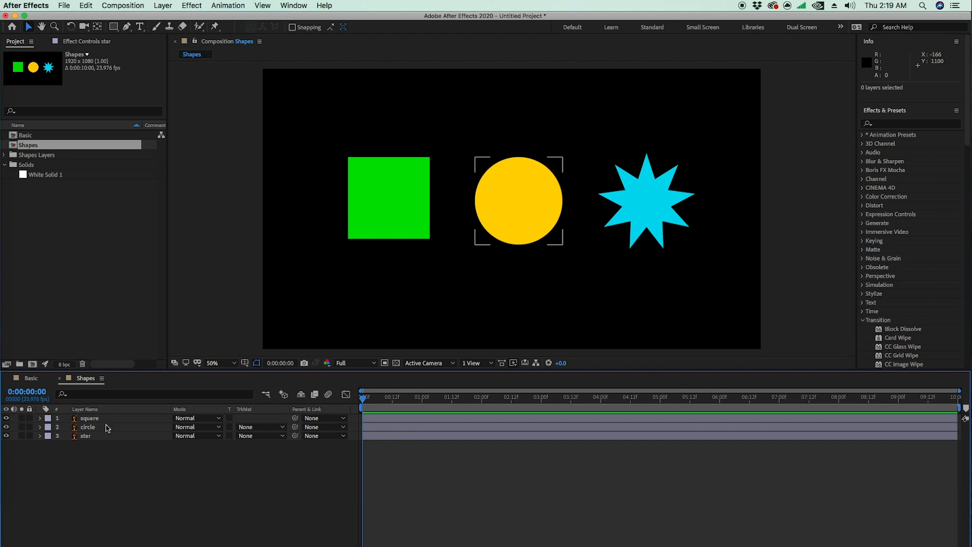
Step: Copy the square, circle and star layers and paste them into the Basic composition with the playhead at the first frame
{"action": "left_click", "coordinate": [104, 427], "text": "super"}
{"action": "left_click", "coordinate": [103, 420], "text": "super"}
{"action": "left_click", "coordinate": [98, 437], "text": "super"}
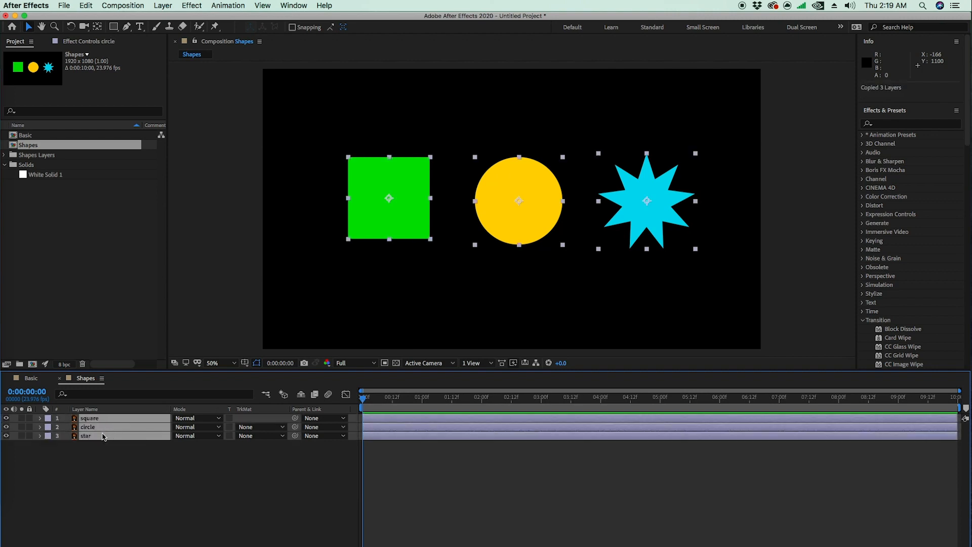
{"action": "left_click", "coordinate": [31, 380]}
{"action": "left_click_drag", "start_coordinate": [387, 399], "coordinate": [362, 400]}
{"action": "key", "text": "super+v"}
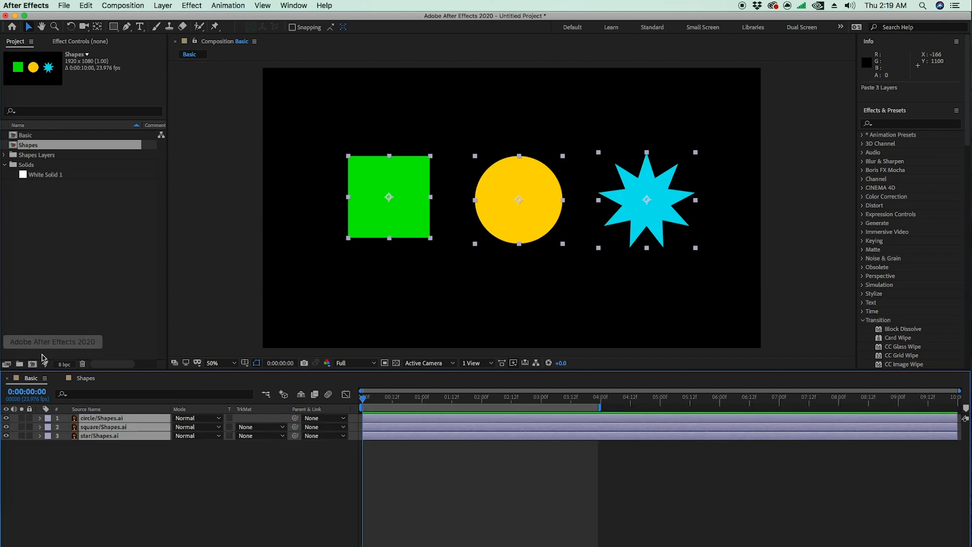
Step: Extend the work area of the Basic composition to its full length, ending at 0:00:09:23
{"action": "left_click", "coordinate": [424, 484]}
{"action": "left_click", "coordinate": [388, 401]}
{"action": "left_click_drag", "start_coordinate": [357, 407], "coordinate": [206, 407]}
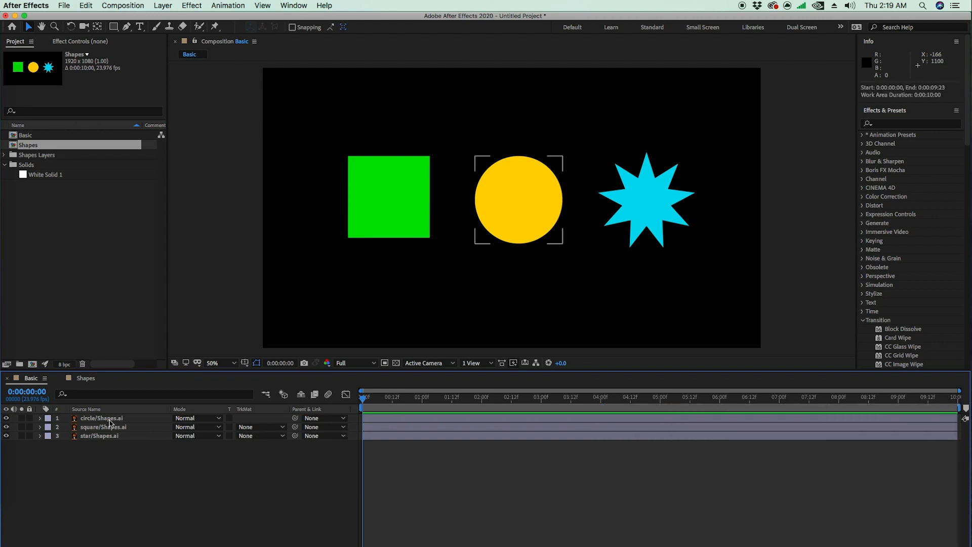
Step: Examine the pasted circle, square and star layers and match each one to its shape in the Basic composition
{"action": "left_click", "coordinate": [108, 436]}
{"action": "left_click", "coordinate": [114, 478]}
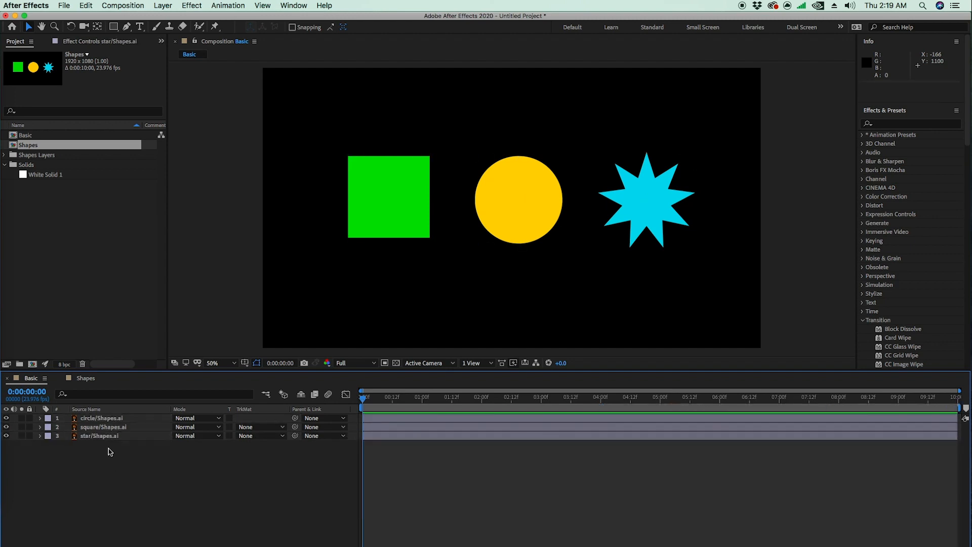
{"action": "left_click", "coordinate": [104, 439]}
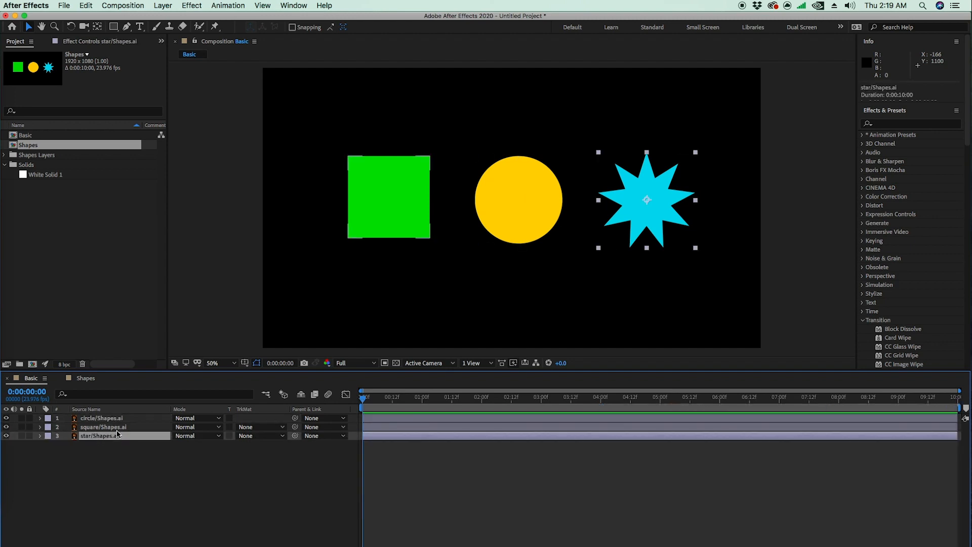
{"action": "left_click", "coordinate": [91, 428]}
{"action": "left_click", "coordinate": [94, 418]}
{"action": "left_click", "coordinate": [532, 215]}
{"action": "left_click", "coordinate": [375, 215]}
{"action": "left_click", "coordinate": [503, 218]}
{"action": "left_click", "coordinate": [636, 213]}
{"action": "left_click", "coordinate": [517, 215]}
{"action": "left_click", "coordinate": [428, 222]}
{"action": "left_click", "coordinate": [164, 473]}
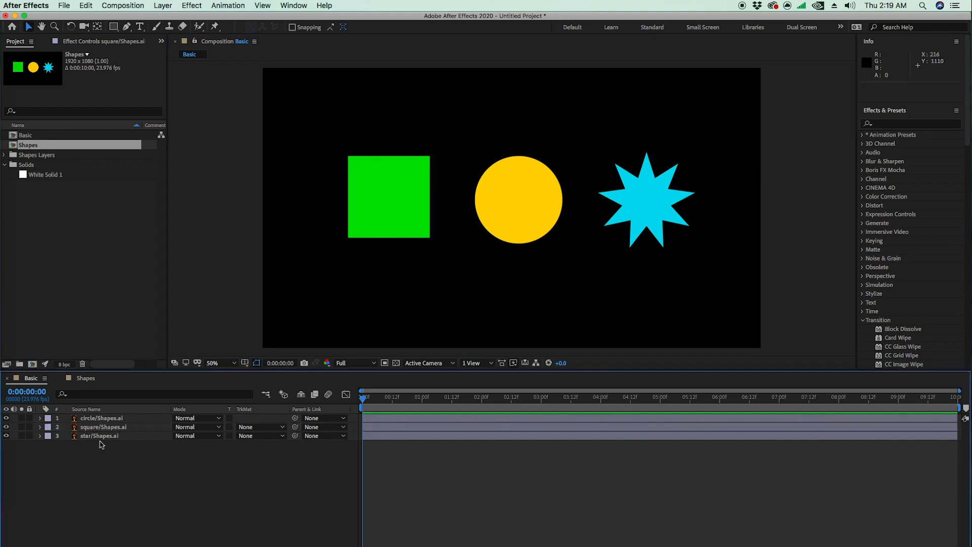
{"action": "left_click", "coordinate": [113, 419]}
{"action": "left_click", "coordinate": [111, 419]}
{"action": "left_click", "coordinate": [102, 427]}
{"action": "left_click", "coordinate": [88, 436]}
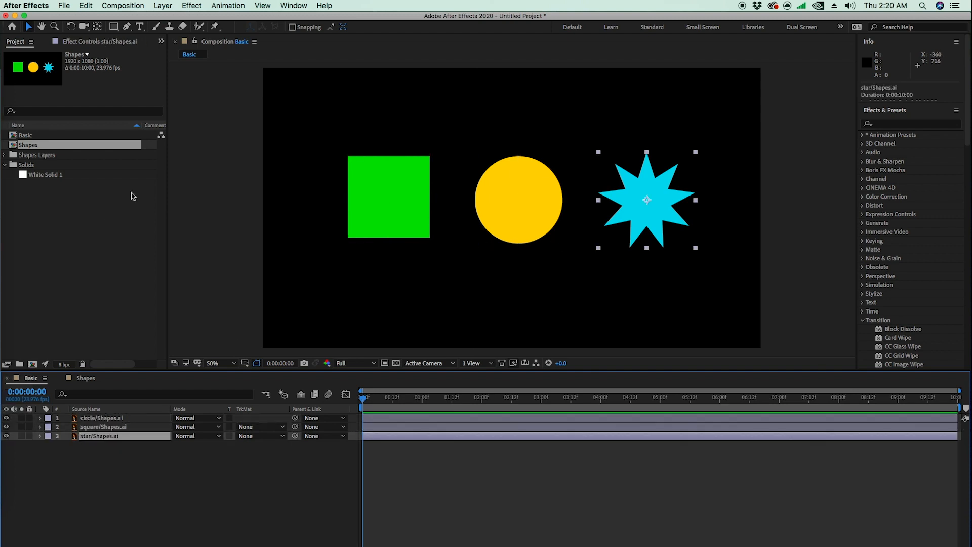
Step: Hide the square and star layers, and move the circle near the frame's left edge, to about 204.5, 530.5
{"action": "left_click", "coordinate": [6, 427]}
{"action": "left_click", "coordinate": [6, 436]}
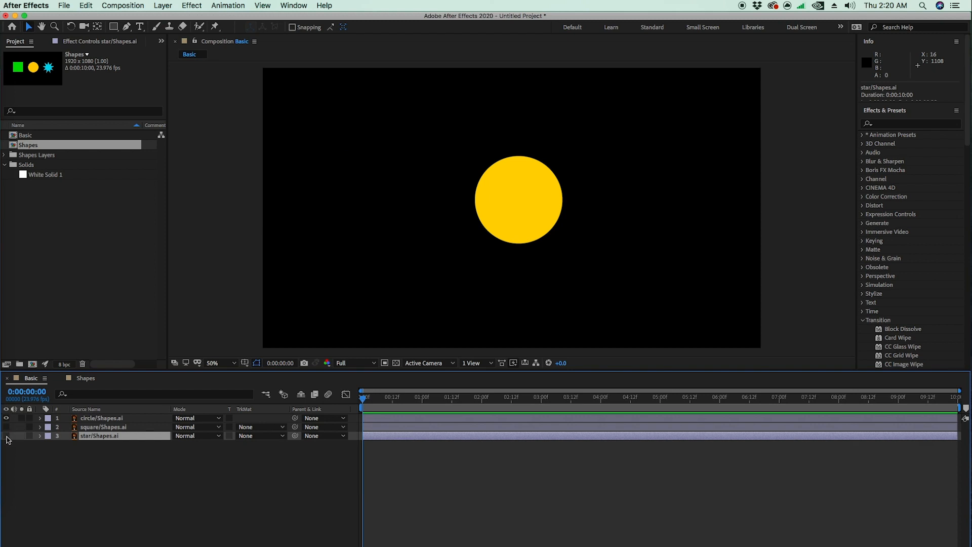
{"action": "left_click", "coordinate": [152, 521]}
{"action": "left_click", "coordinate": [539, 180]}
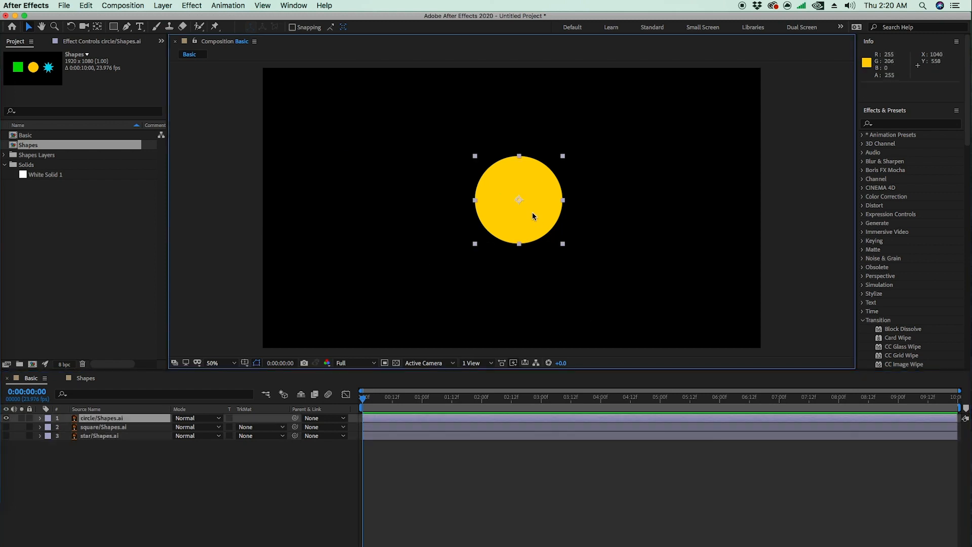
{"action": "left_click_drag", "start_coordinate": [547, 209], "coordinate": [345, 215]}
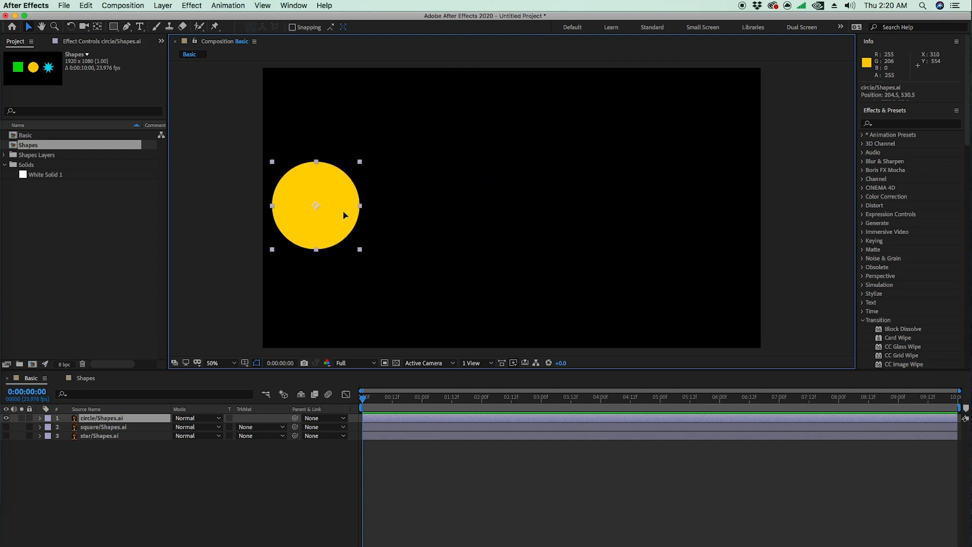
Step: Reveal the circle layer's Position property and enable its keyframing at the first frame of the Basic composition
{"action": "key", "text": "Return"}
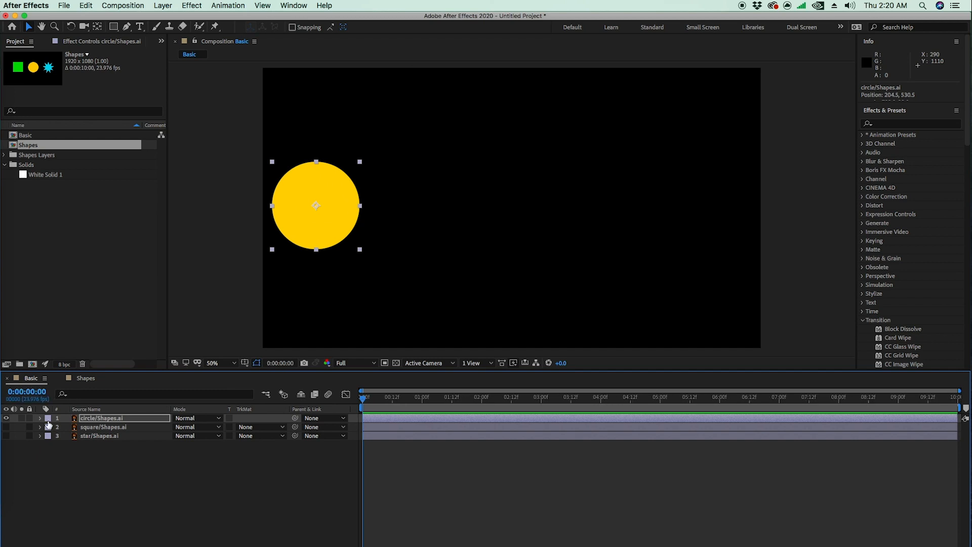
{"action": "left_click", "coordinate": [26, 398], "text": "super"}
{"action": "left_click", "coordinate": [26, 398], "text": "super"}
{"action": "key", "text": "p"}
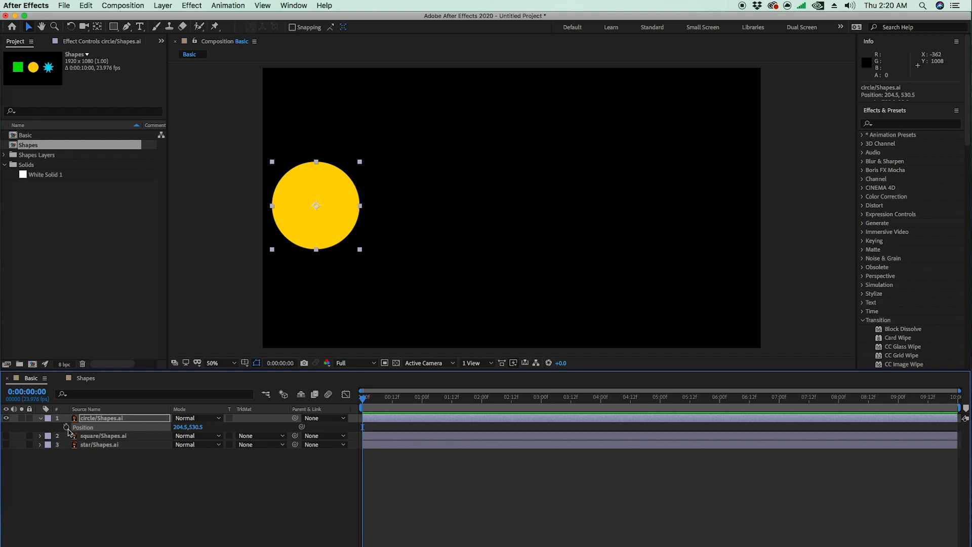
{"action": "left_click", "coordinate": [112, 418]}
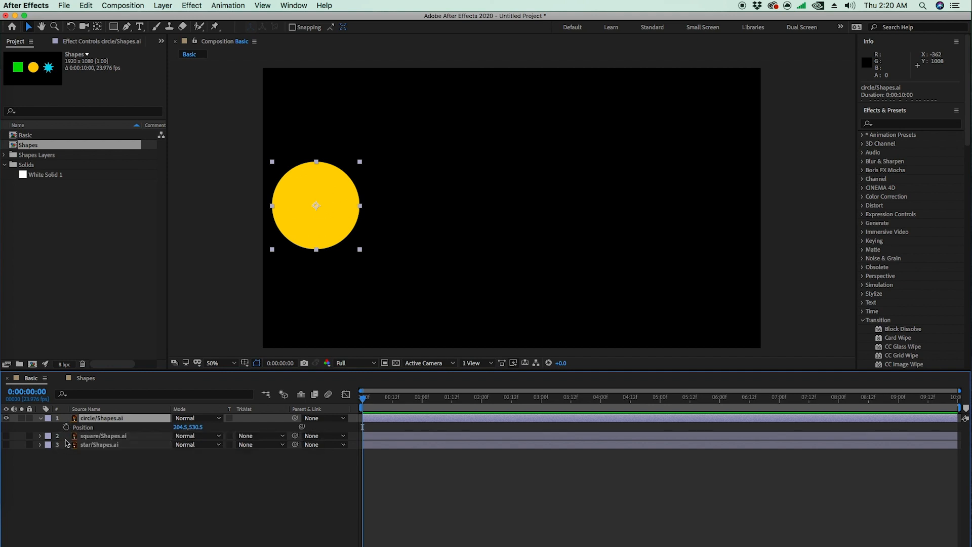
{"action": "left_click_drag", "start_coordinate": [396, 391], "coordinate": [340, 400]}
{"action": "left_click", "coordinate": [67, 427]}
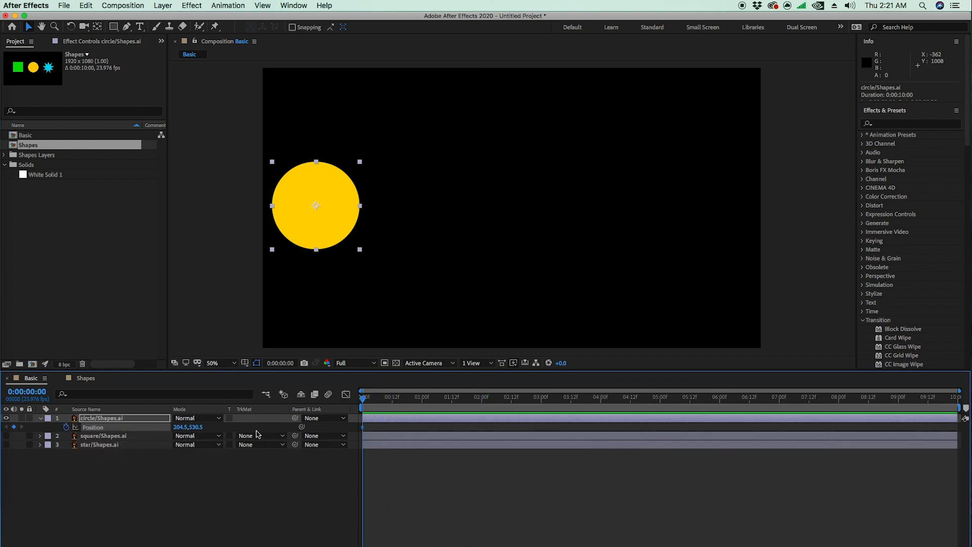
{"action": "left_click", "coordinate": [66, 428]}
{"action": "left_click", "coordinate": [66, 428]}
Step: Examine the circle's first Position keyframe by scrubbing, magnifying the timeline to single frames, and restoring the full time range
{"action": "left_click_drag", "start_coordinate": [363, 399], "coordinate": [432, 400]}
{"action": "key", "text": "="}
{"action": "key", "text": "="}
{"action": "key", "text": "="}
{"action": "key", "text": "="}
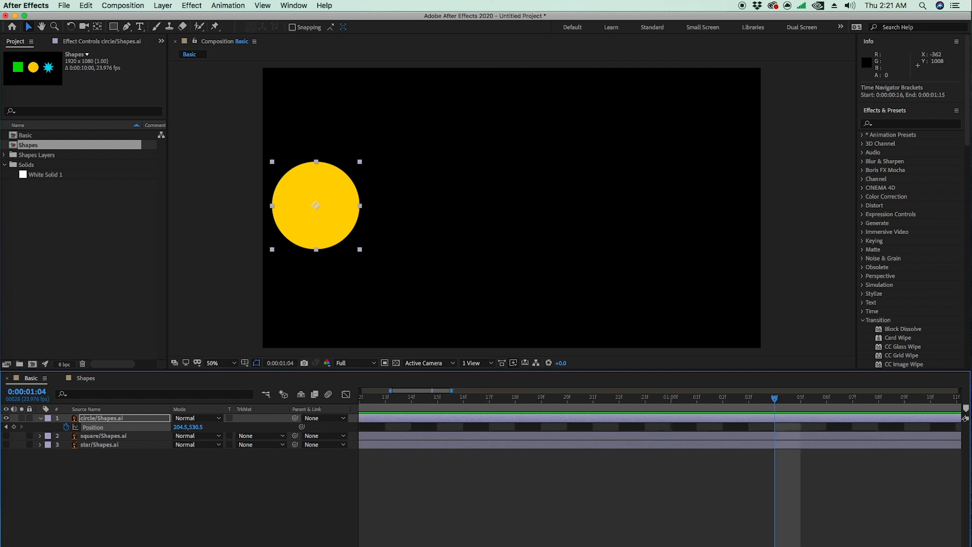
{"action": "key", "text": "Home"}
{"action": "left_click", "coordinate": [397, 481]}
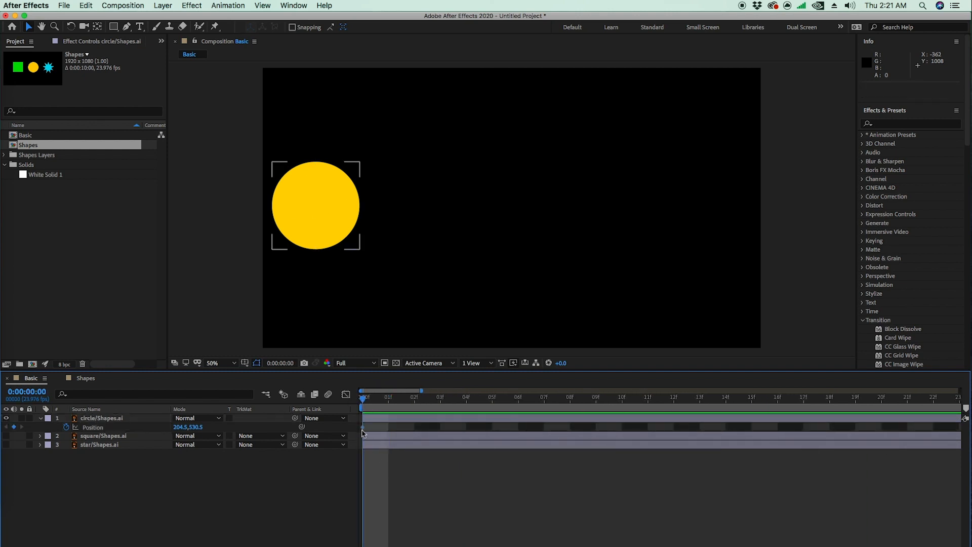
{"action": "key", "text": "Page_Down"}
{"action": "key", "text": "Page_Down"}
{"action": "key", "text": "Page_Up"}
{"action": "key", "text": "Page_Up"}
{"action": "left_click_drag", "start_coordinate": [393, 546], "coordinate": [373, 546]}
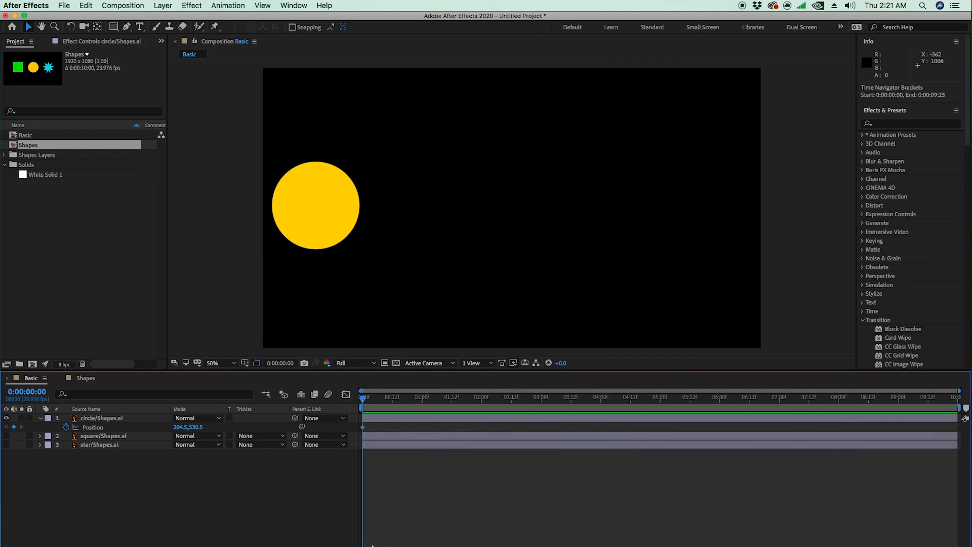
Step: Add a Position keyframe at 0:00:02:00 with the circle near the frame's top centre, about 980.5, 204.5, and preview the motion
{"action": "left_click", "coordinate": [336, 191]}
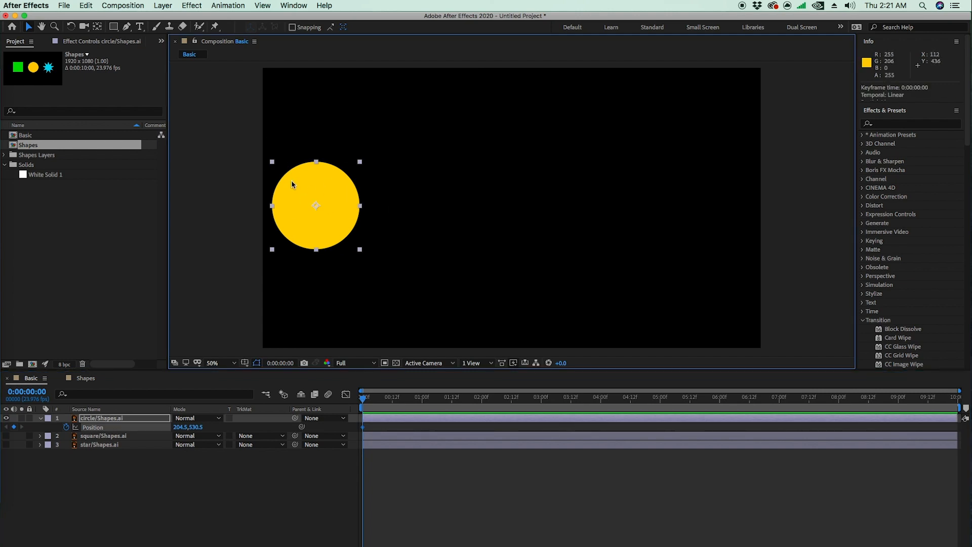
{"action": "left_click_drag", "start_coordinate": [428, 399], "coordinate": [481, 407]}
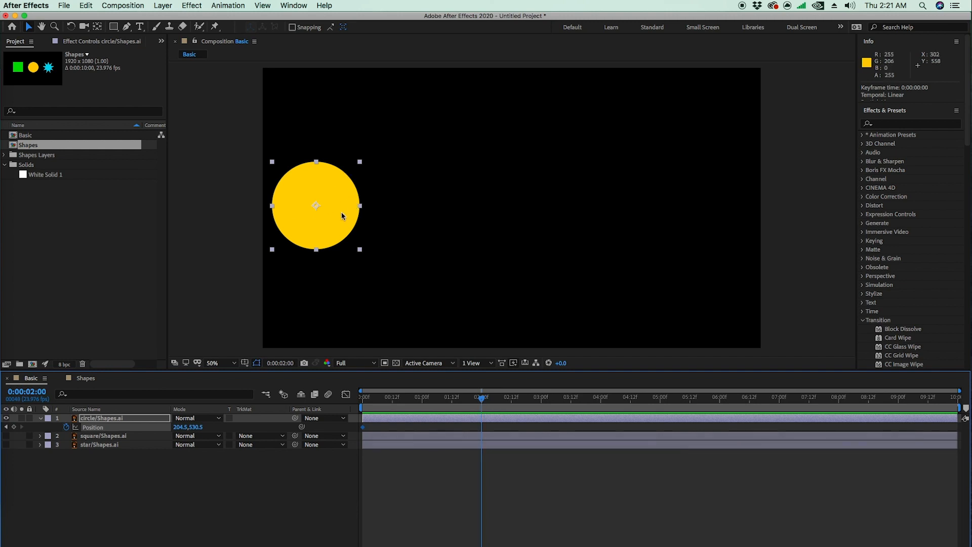
{"action": "left_click_drag", "start_coordinate": [331, 213], "coordinate": [532, 126]}
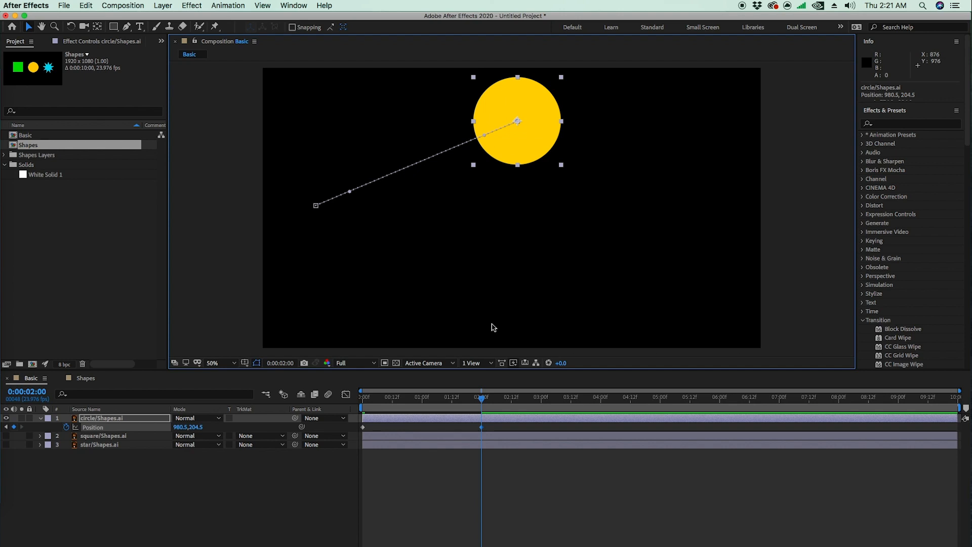
{"action": "left_click_drag", "start_coordinate": [482, 398], "coordinate": [399, 424]}
{"action": "key", "text": "space"}
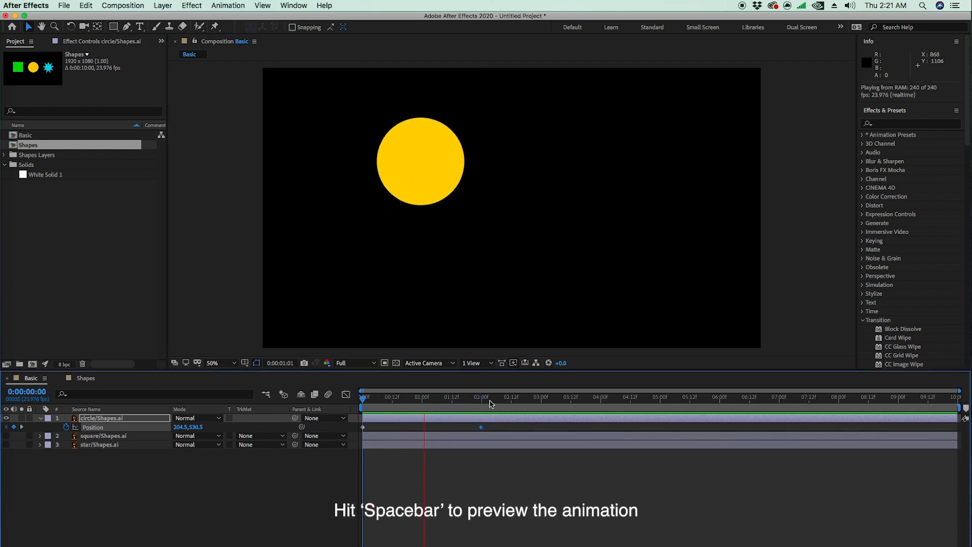
{"action": "key", "text": "space"}
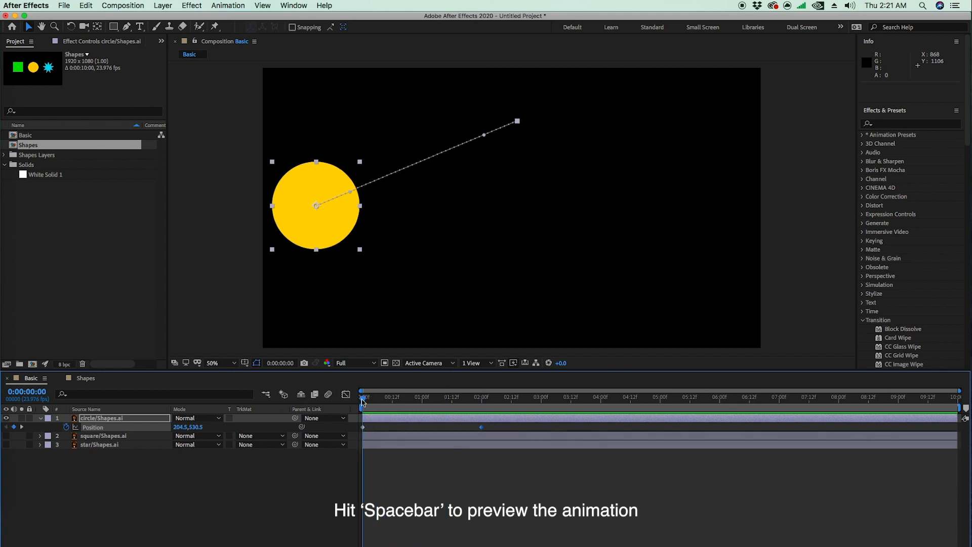
Step: Keyframe the circle at about 1716.5, 594.5 at 4 seconds, lower centre at 6 seconds and 396.5, 560.5 at 8 seconds, and preview
{"action": "left_click_drag", "start_coordinate": [384, 401], "coordinate": [601, 405]}
{"action": "left_click_drag", "start_coordinate": [557, 117], "coordinate": [731, 216]}
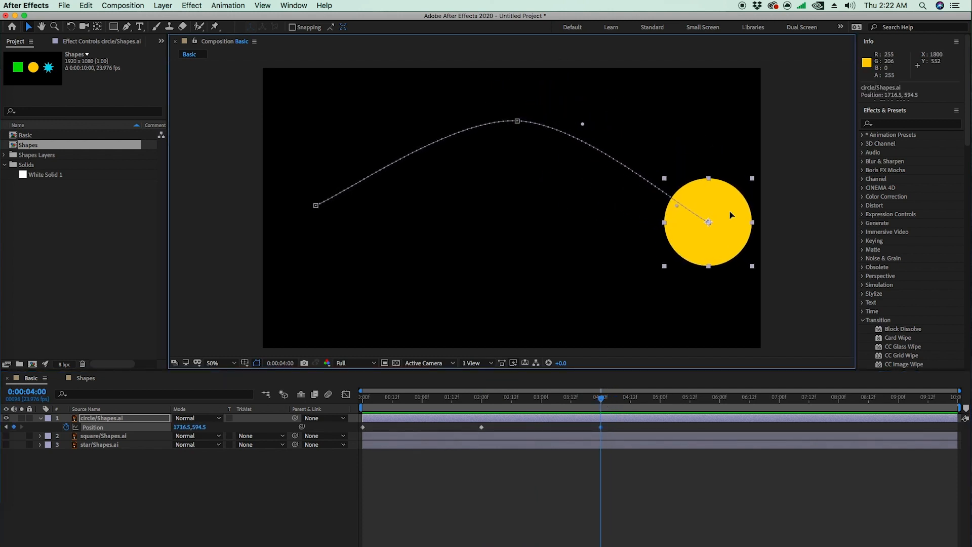
{"action": "left_click_drag", "start_coordinate": [602, 404], "coordinate": [720, 427]}
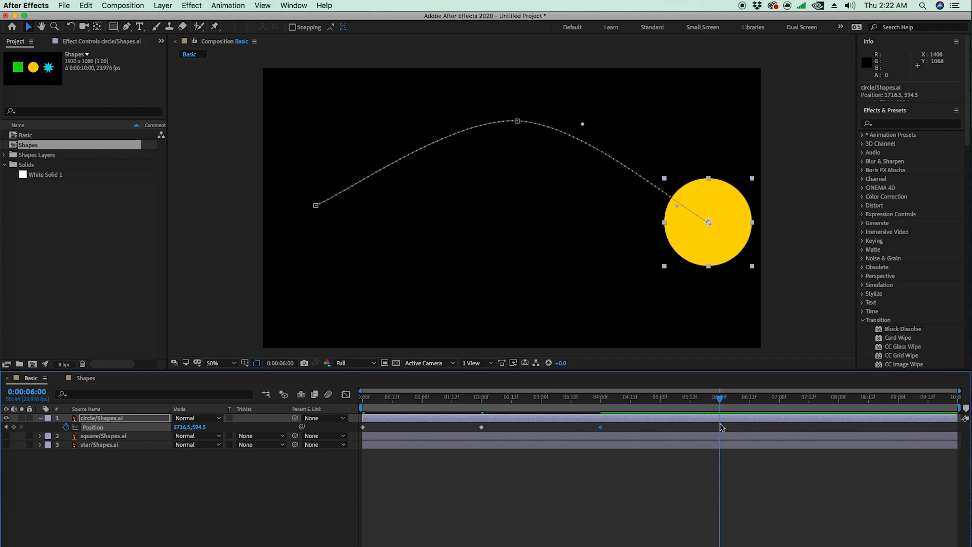
{"action": "left_click_drag", "start_coordinate": [712, 248], "coordinate": [526, 323]}
{"action": "left_click_drag", "start_coordinate": [728, 404], "coordinate": [840, 420]}
{"action": "left_click_drag", "start_coordinate": [522, 298], "coordinate": [366, 214]}
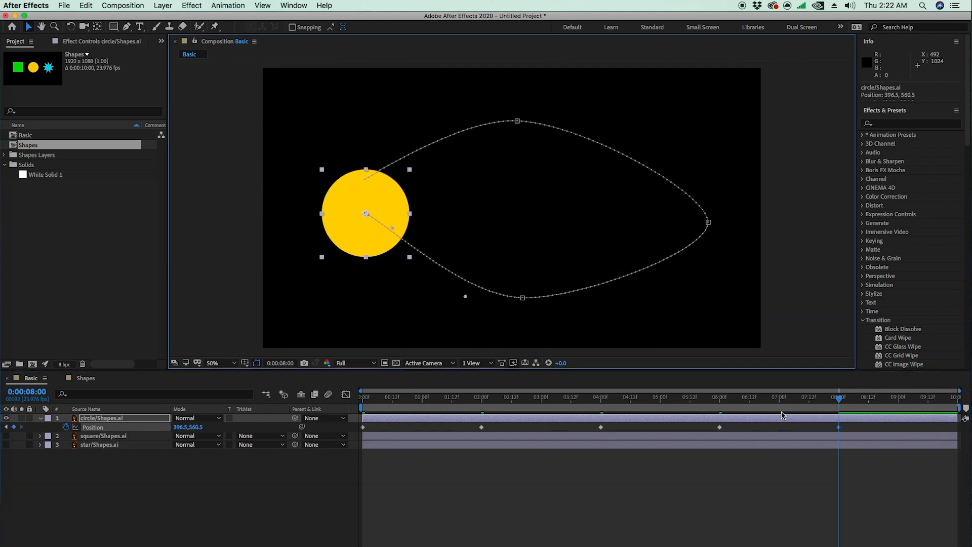
{"action": "key", "text": "space"}
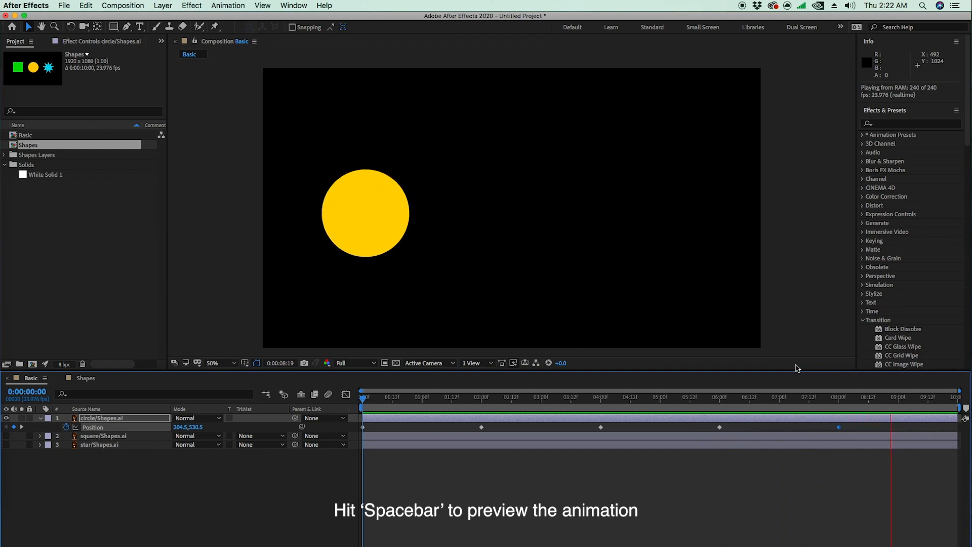
{"action": "key", "text": "space"}
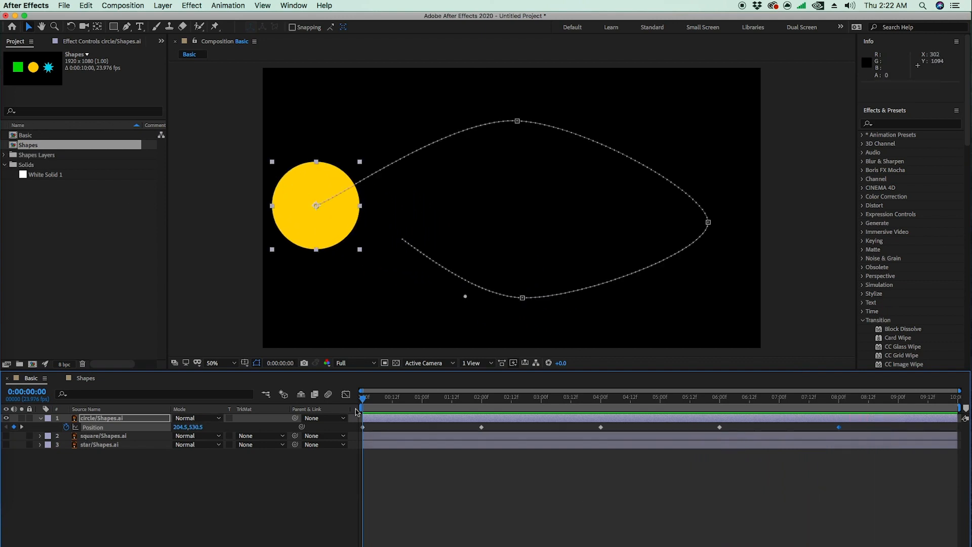
Step: Show the square layer and place the square below the circle at about 426.5, 753.5, scrubbing to compare their motion
{"action": "left_click_drag", "start_coordinate": [380, 407], "coordinate": [53, 445]}
{"action": "left_click", "coordinate": [7, 436]}
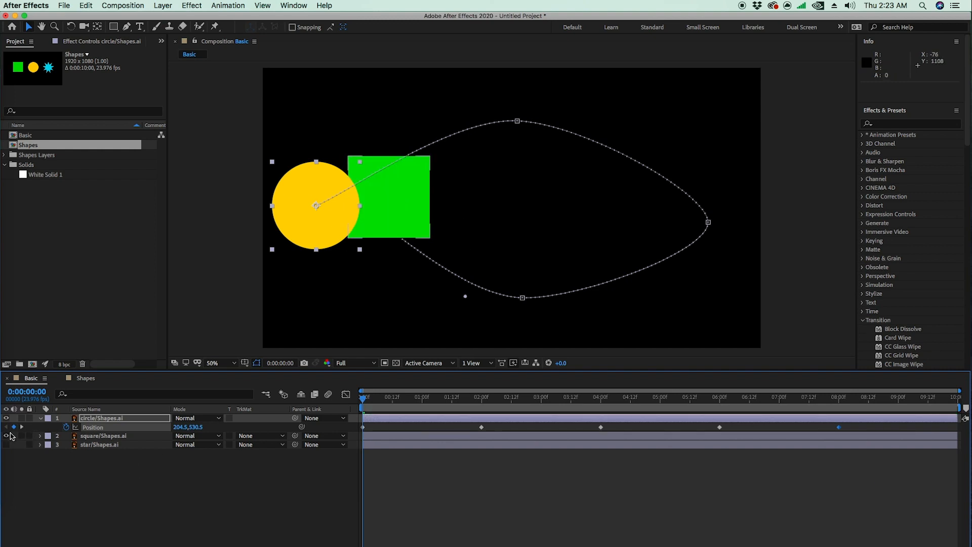
{"action": "left_click_drag", "start_coordinate": [396, 197], "coordinate": [385, 271]}
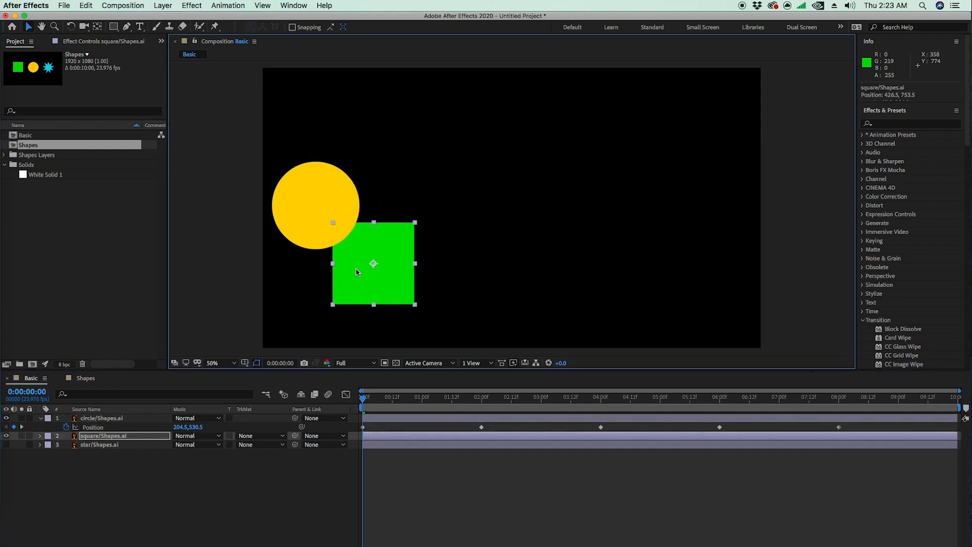
{"action": "left_click_drag", "start_coordinate": [367, 405], "coordinate": [784, 403]}
{"action": "left_click_drag", "start_coordinate": [818, 432], "coordinate": [328, 416]}
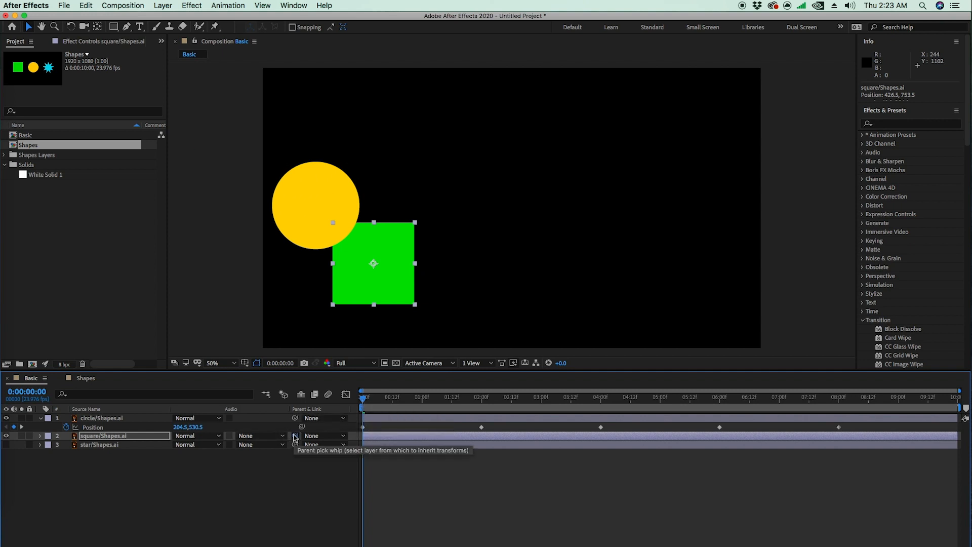
Step: Parent the square layer to the circle layer and preview their linked motion from the first frame
{"action": "left_click_drag", "start_coordinate": [241, 426], "coordinate": [113, 419]}
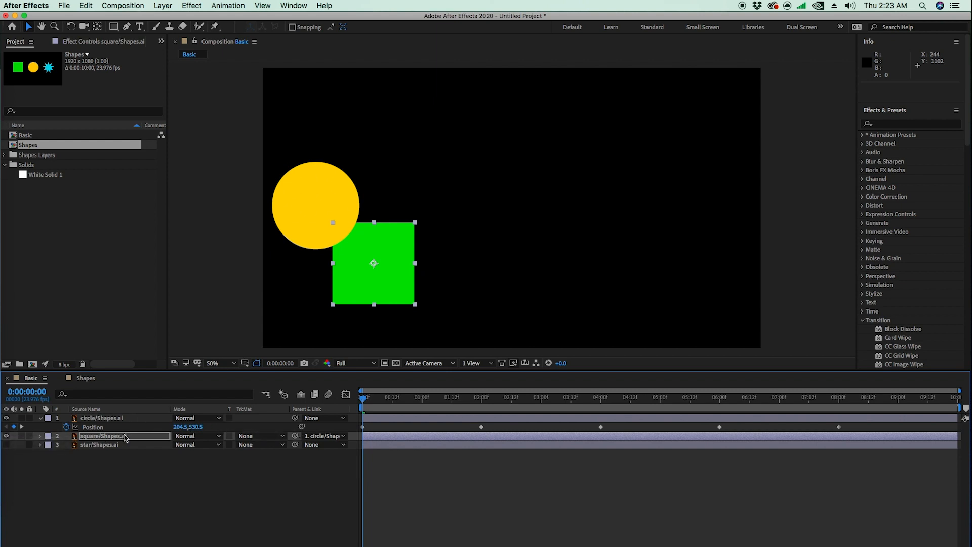
{"action": "left_click", "coordinate": [124, 437]}
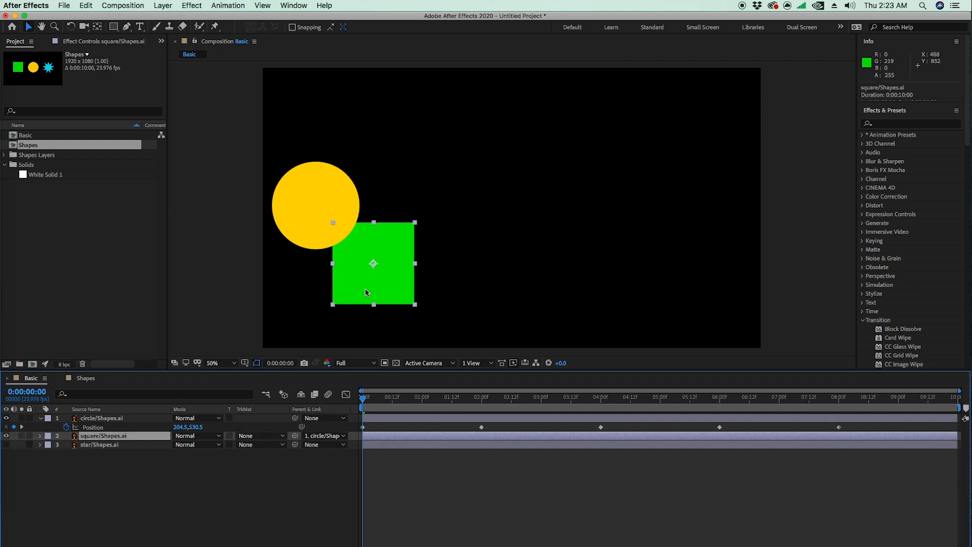
{"action": "left_click", "coordinate": [129, 419]}
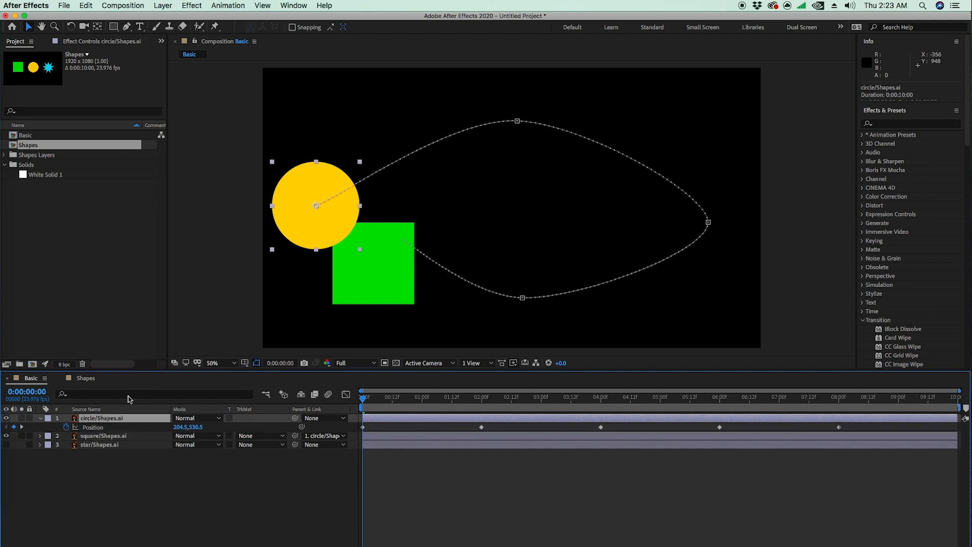
{"action": "right_click", "coordinate": [315, 217]}
{"action": "key", "text": "Escape"}
{"action": "left_click", "coordinate": [127, 437]}
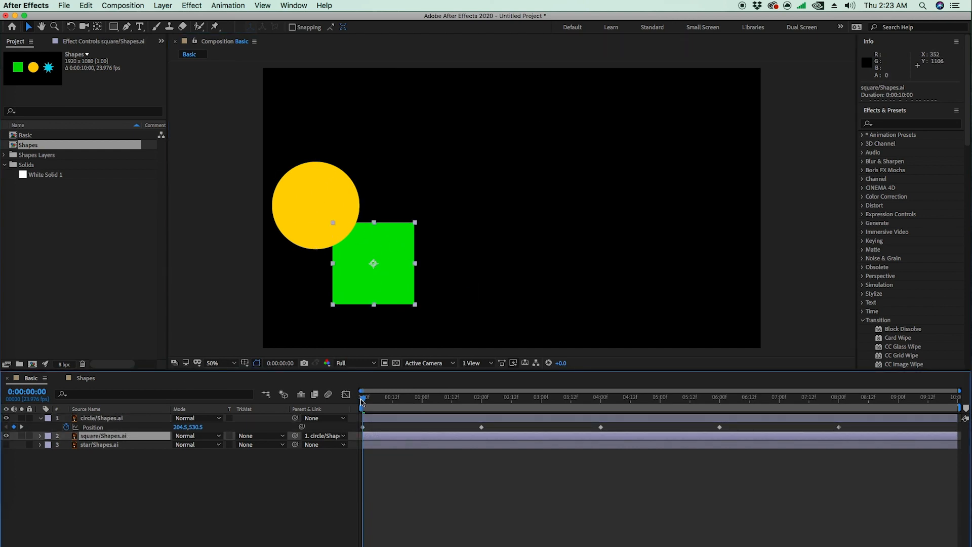
{"action": "left_click", "coordinate": [317, 198]}
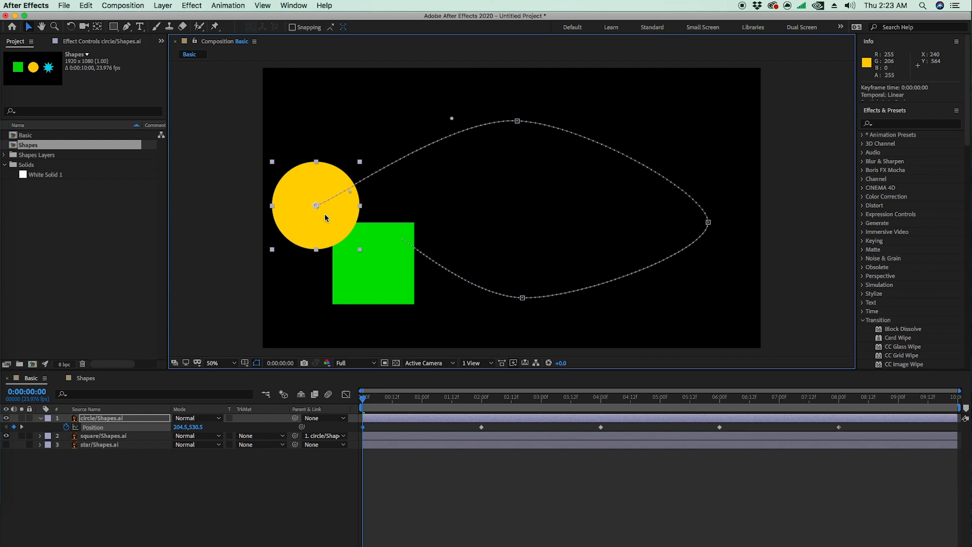
{"action": "key", "text": "space"}
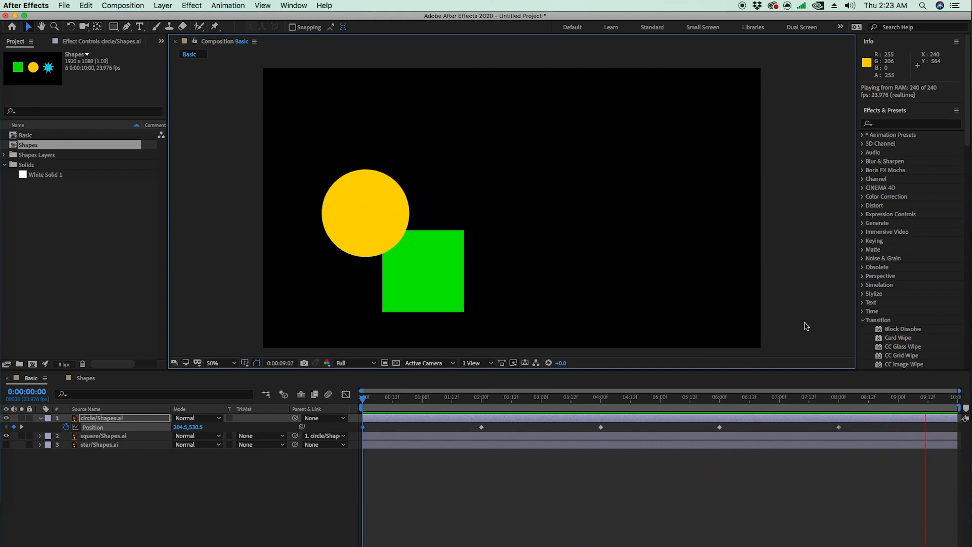
{"action": "key", "text": "space"}
{"action": "left_click_drag", "start_coordinate": [366, 401], "coordinate": [339, 407]}
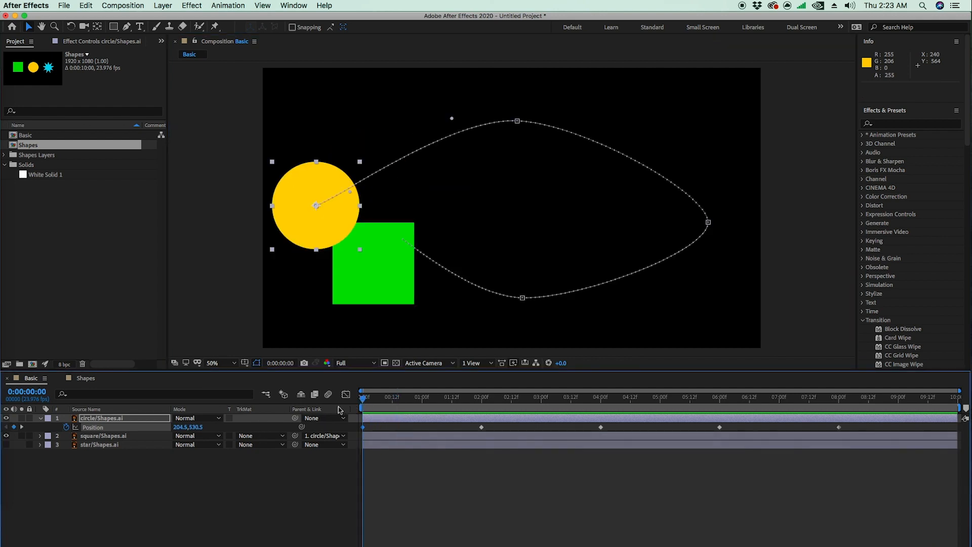
Step: Show the star layer and move the star beside the circle, above the square, to about 505.5, 440.8
{"action": "left_click", "coordinate": [7, 445]}
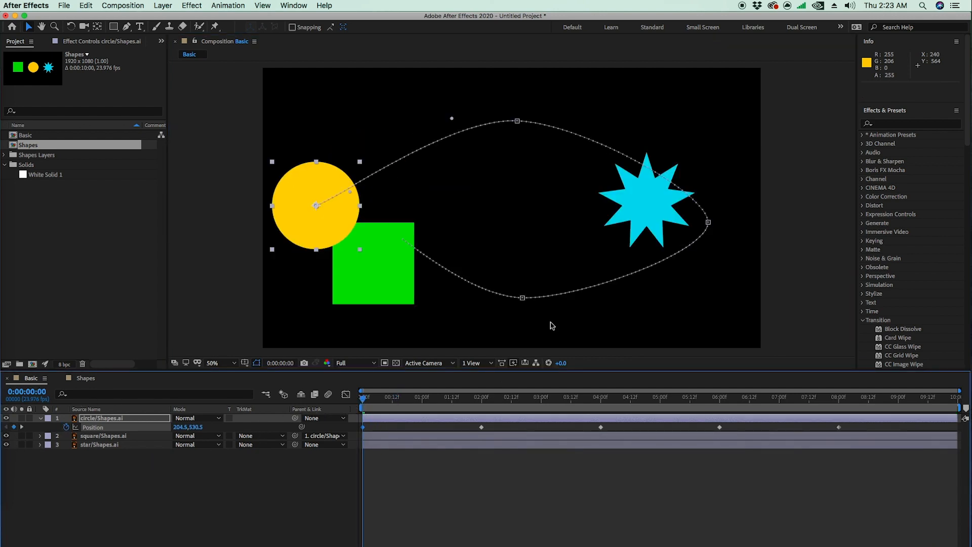
{"action": "left_click", "coordinate": [637, 193]}
{"action": "left_click_drag", "start_coordinate": [653, 233], "coordinate": [399, 216]}
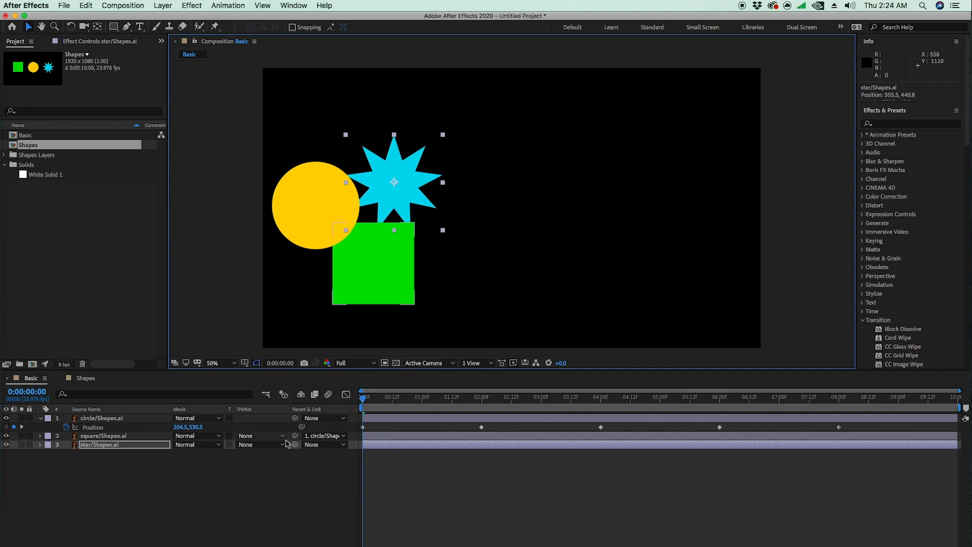
Step: Parent the star layer to the circle layer, preview all three shapes moving, and return to the first frame
{"action": "left_click_drag", "start_coordinate": [295, 445], "coordinate": [143, 420]}
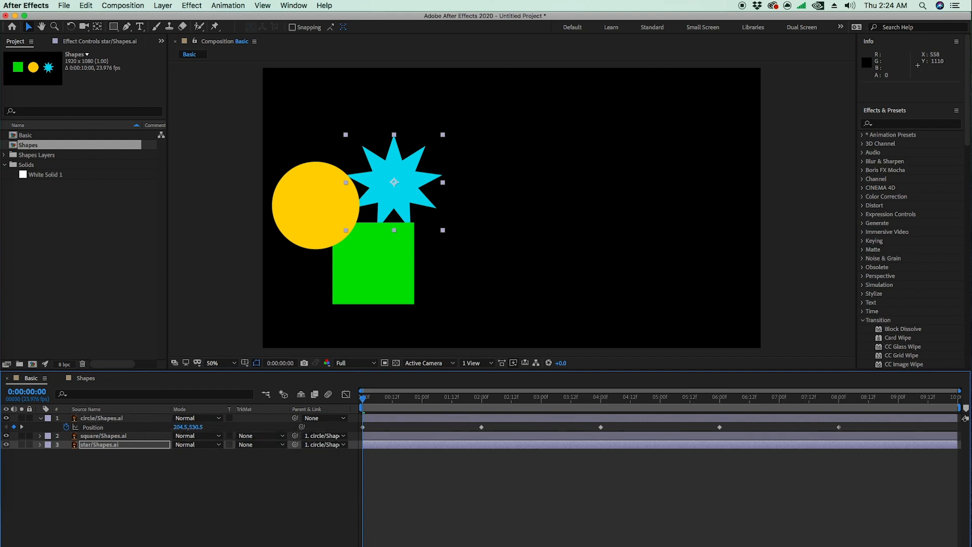
{"action": "key", "text": "space"}
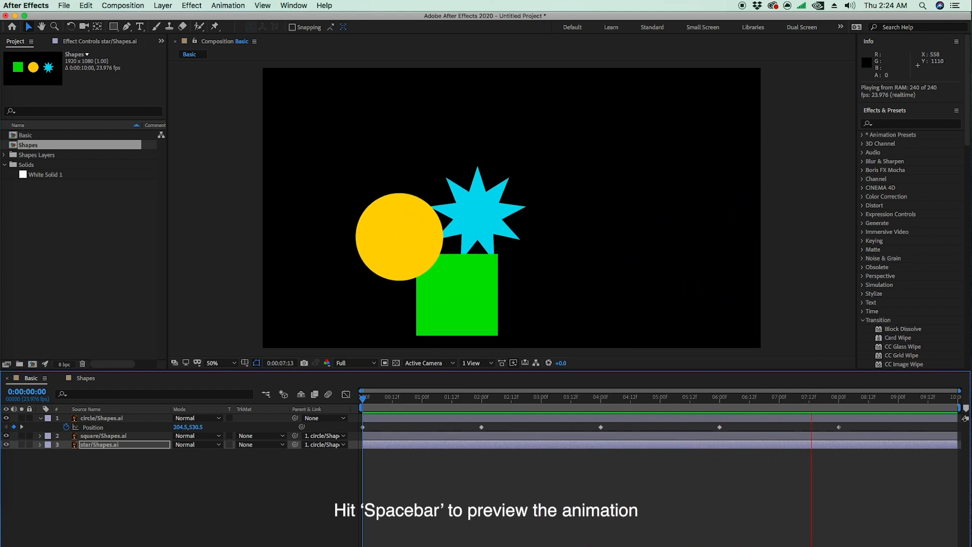
{"action": "key", "text": "space"}
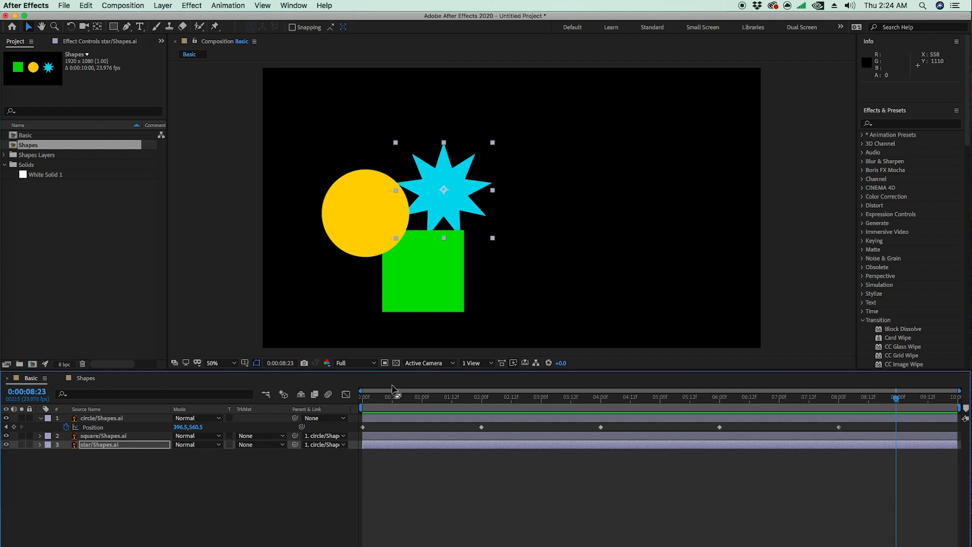
{"action": "left_click_drag", "start_coordinate": [390, 399], "coordinate": [279, 392]}
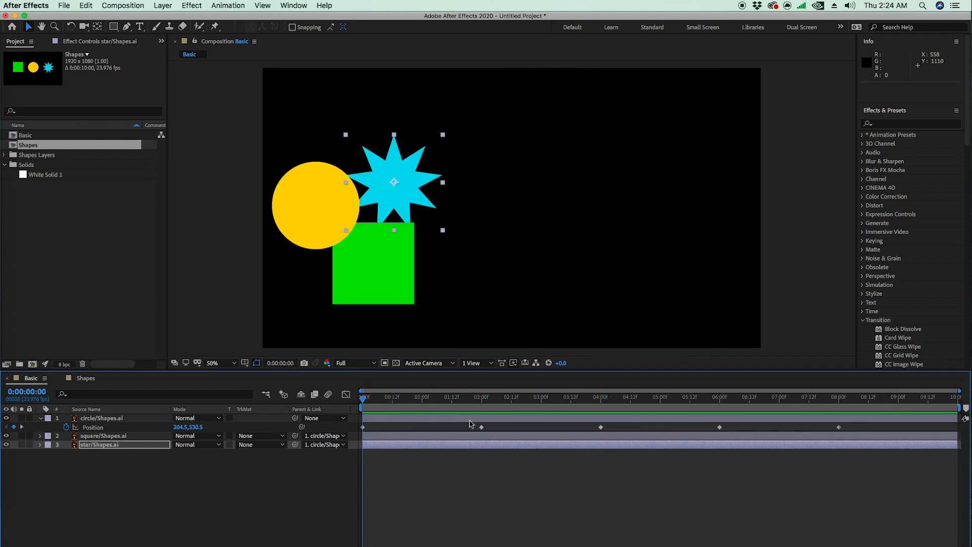
{"action": "left_click", "coordinate": [460, 458]}
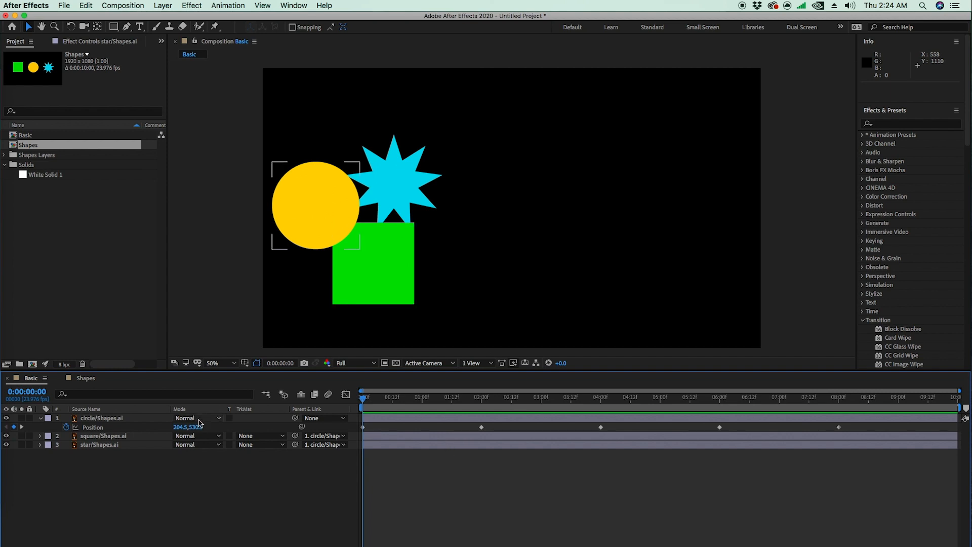
{"action": "left_click_drag", "start_coordinate": [371, 405], "coordinate": [255, 428]}
{"action": "left_click", "coordinate": [308, 199]}
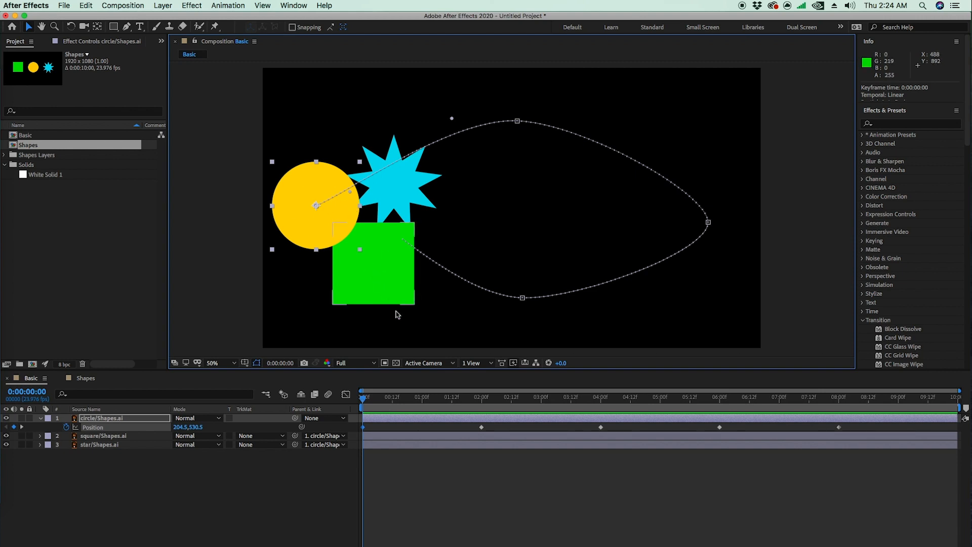
{"action": "left_click", "coordinate": [407, 347]}
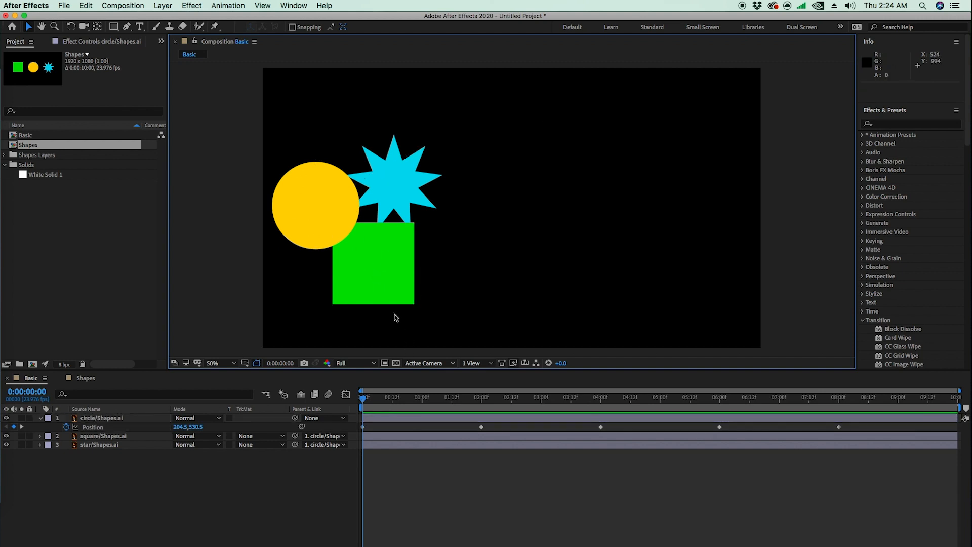
Step: Keyframe the square's Rotation from 0 at the first frame to 1x+0.0° at 0:00:08:00, ending the work area there
{"action": "left_click", "coordinate": [385, 276]}
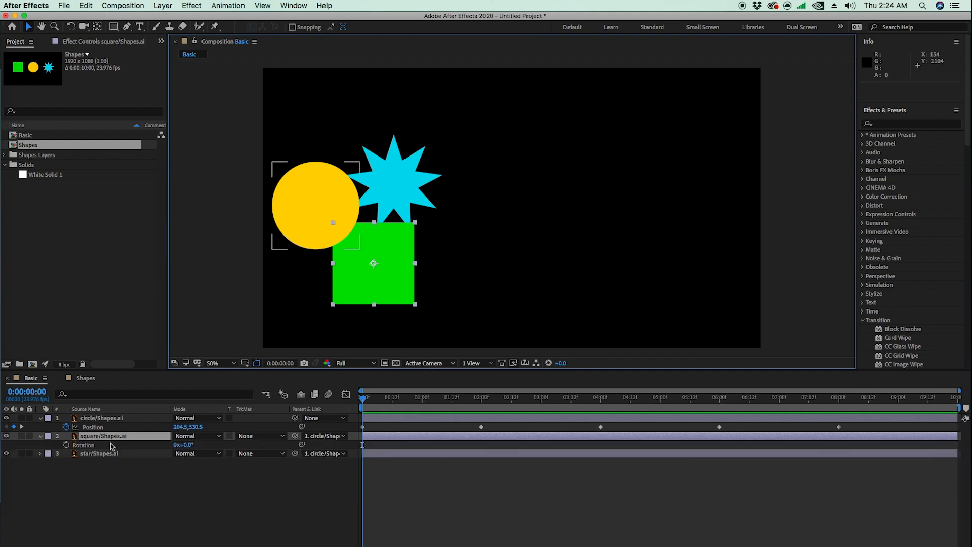
{"action": "key", "text": "r"}
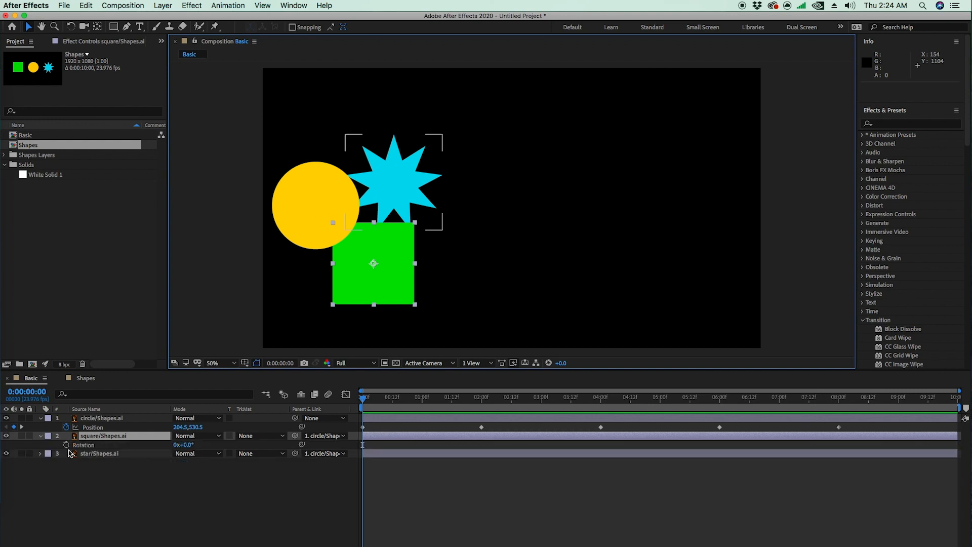
{"action": "left_click", "coordinate": [67, 445]}
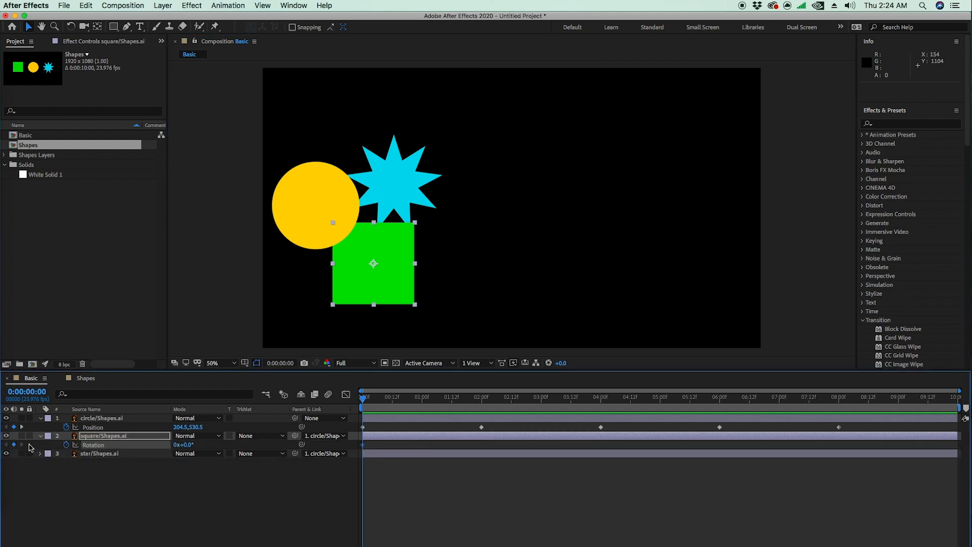
{"action": "left_click_drag", "start_coordinate": [372, 402], "coordinate": [839, 426]}
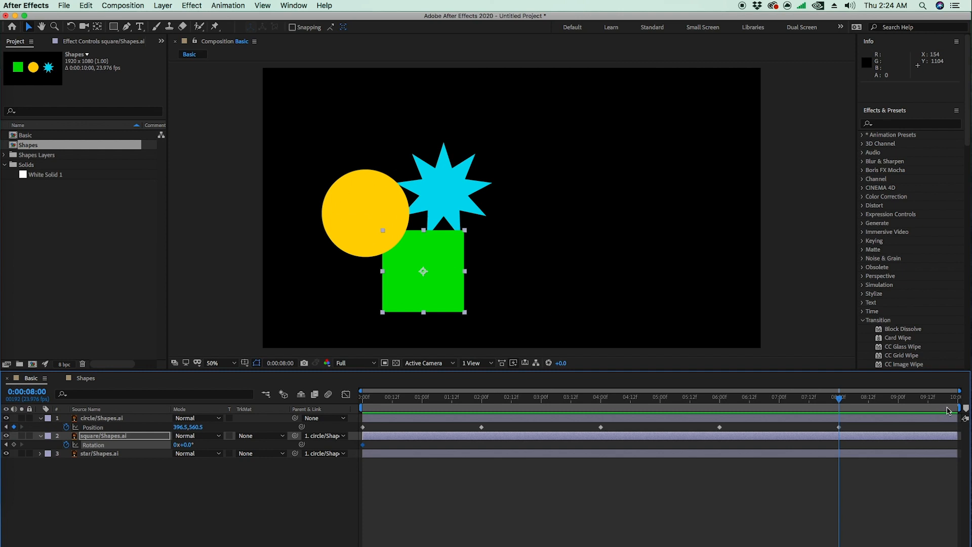
{"action": "left_click_drag", "start_coordinate": [960, 408], "coordinate": [842, 411]}
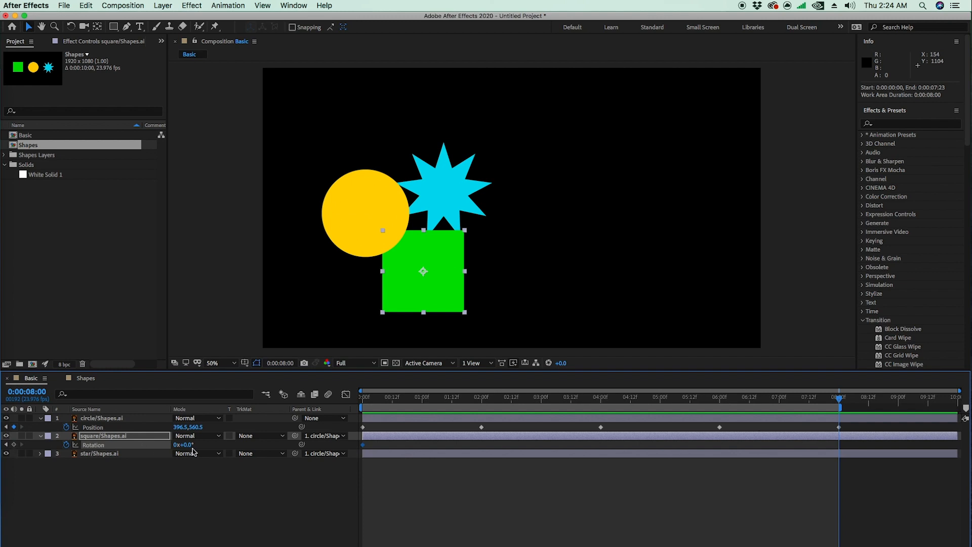
{"action": "left_click", "coordinate": [14, 445]}
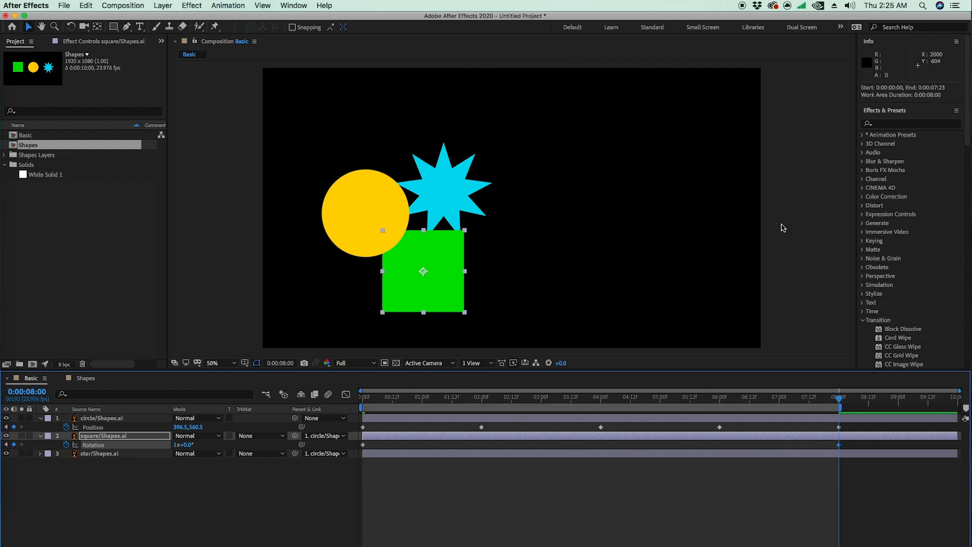
Step: Preview the square's rotation along with the linked motion and return to the first frame
{"action": "key", "text": "space"}
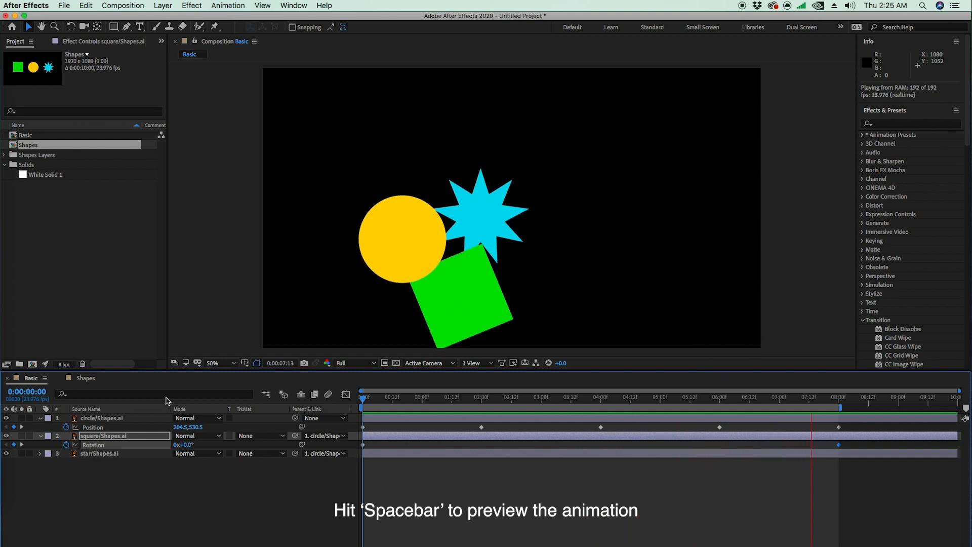
{"action": "left_click", "coordinate": [369, 400]}
{"action": "left_click_drag", "start_coordinate": [369, 402], "coordinate": [355, 404]}
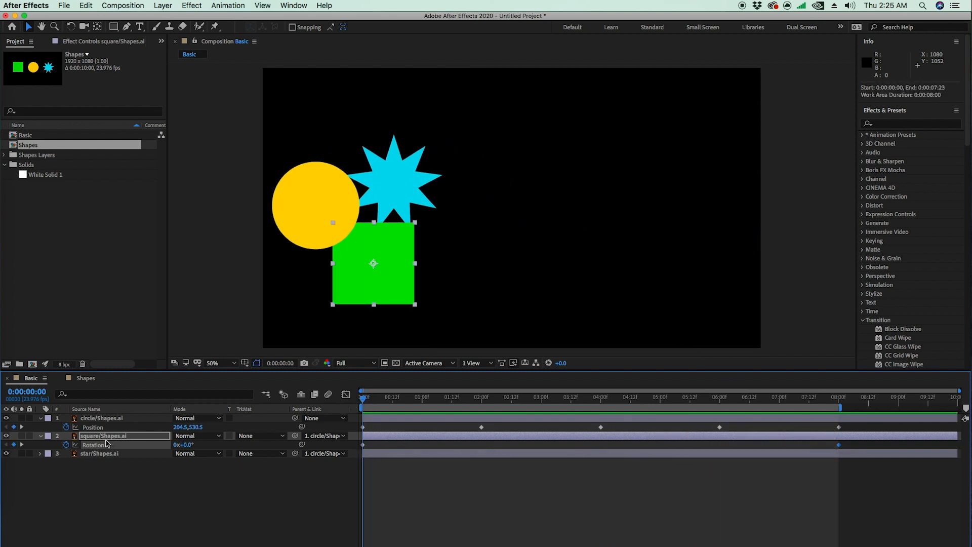
Step: Keyframe the star's Rotation from 0 at the first frame to -1 full turn at 0:00:08:00
{"action": "left_click", "coordinate": [95, 455]}
{"action": "key", "text": "r"}
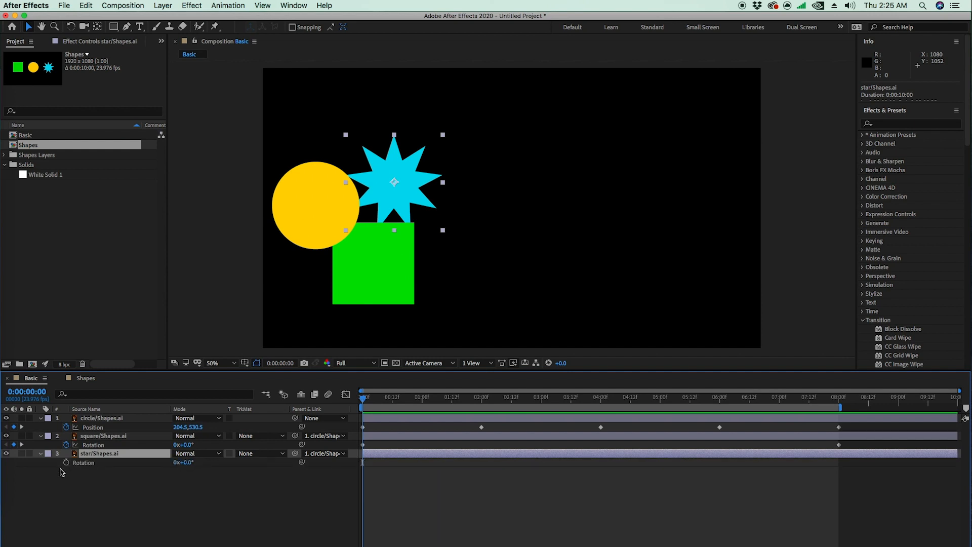
{"action": "left_click", "coordinate": [66, 463]}
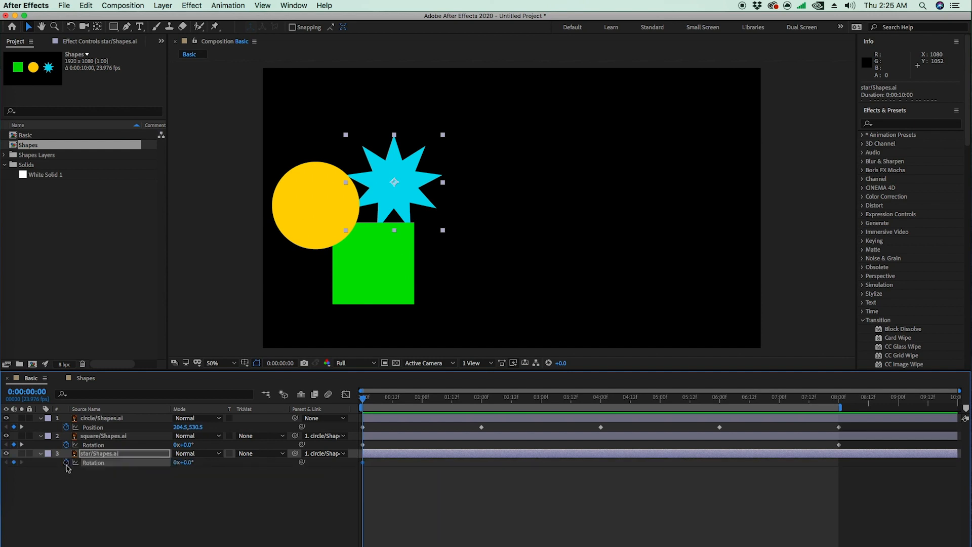
{"action": "left_click", "coordinate": [119, 456]}
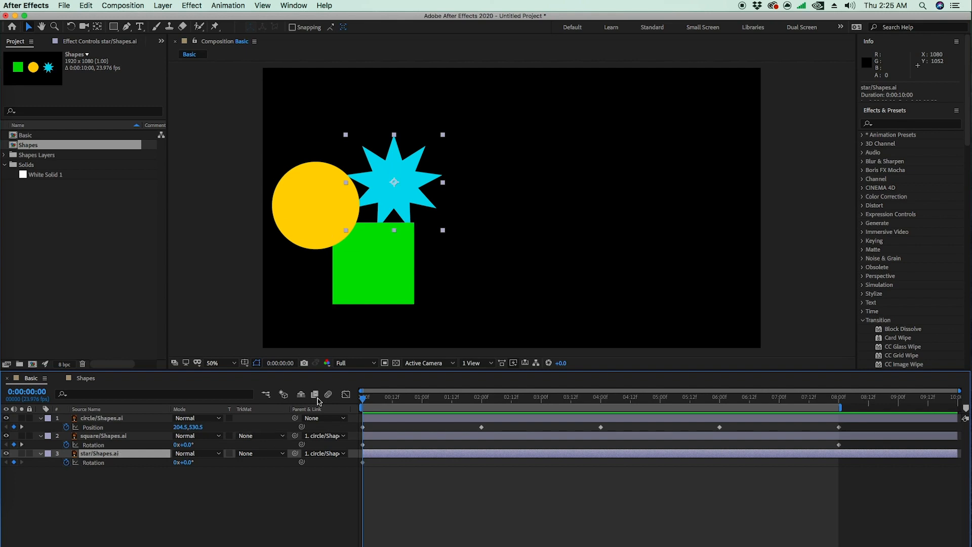
{"action": "left_click_drag", "start_coordinate": [360, 397], "coordinate": [842, 422]}
{"action": "left_click", "coordinate": [177, 462]}
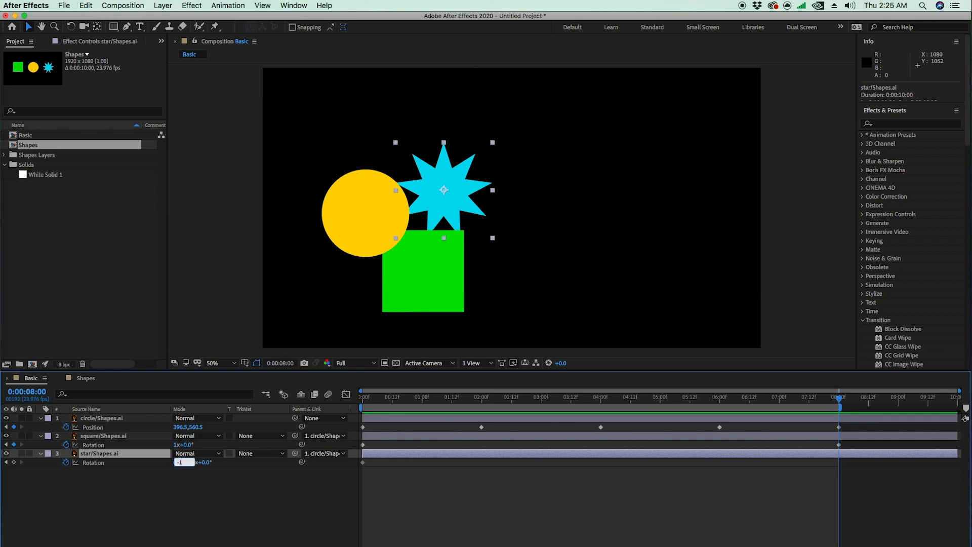
{"action": "key", "text": "Return"}
{"action": "key", "text": "Home"}
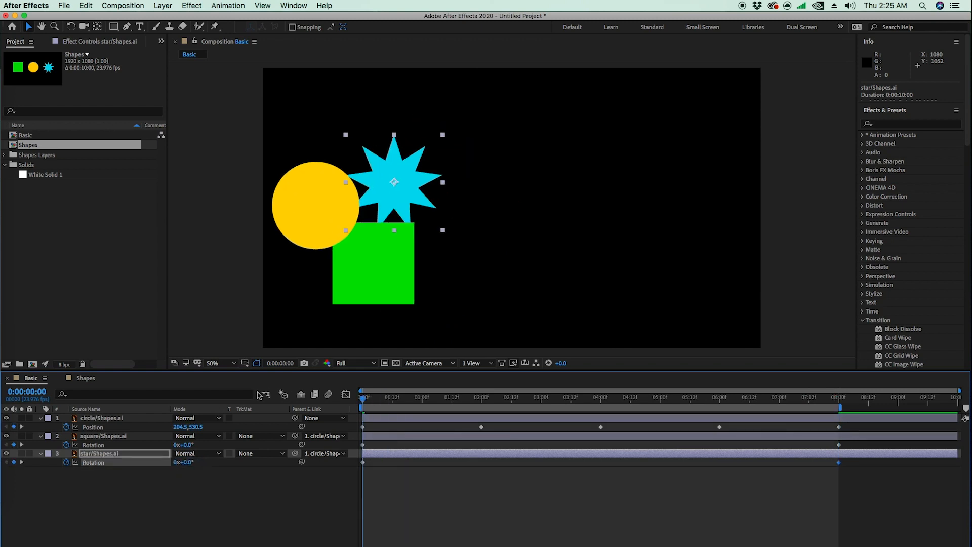
Step: Preview the square and star turning in opposite directions and return to the first frame
{"action": "key", "text": "space"}
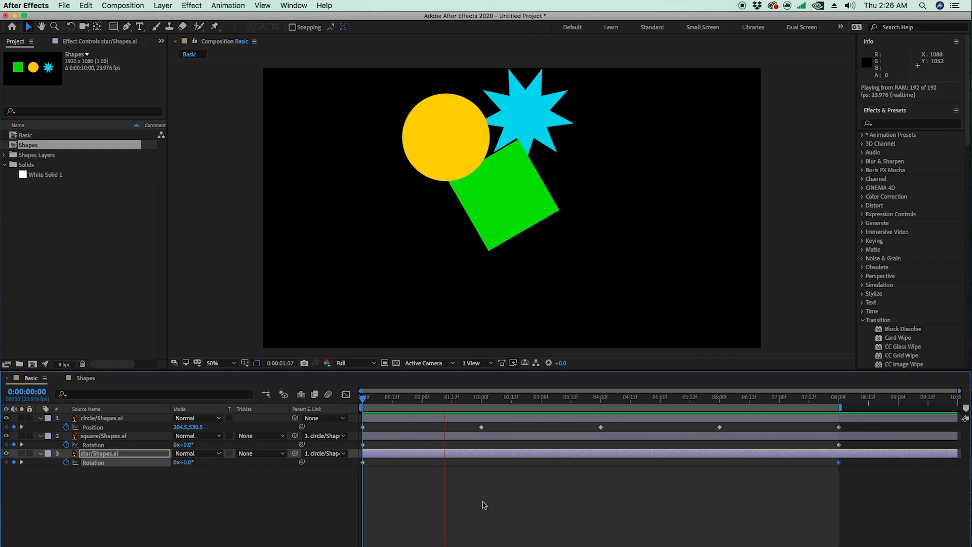
{"action": "key", "text": "space"}
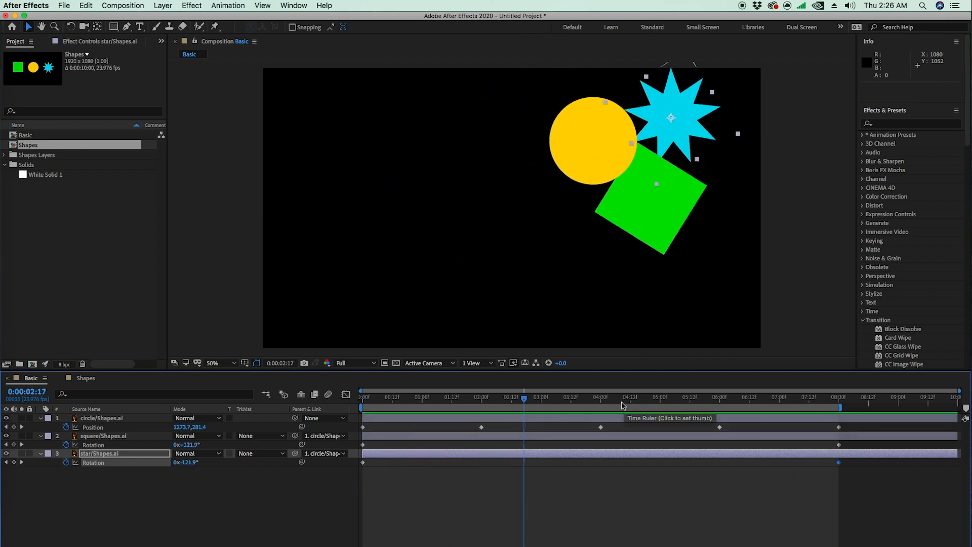
{"action": "key", "text": "Home"}
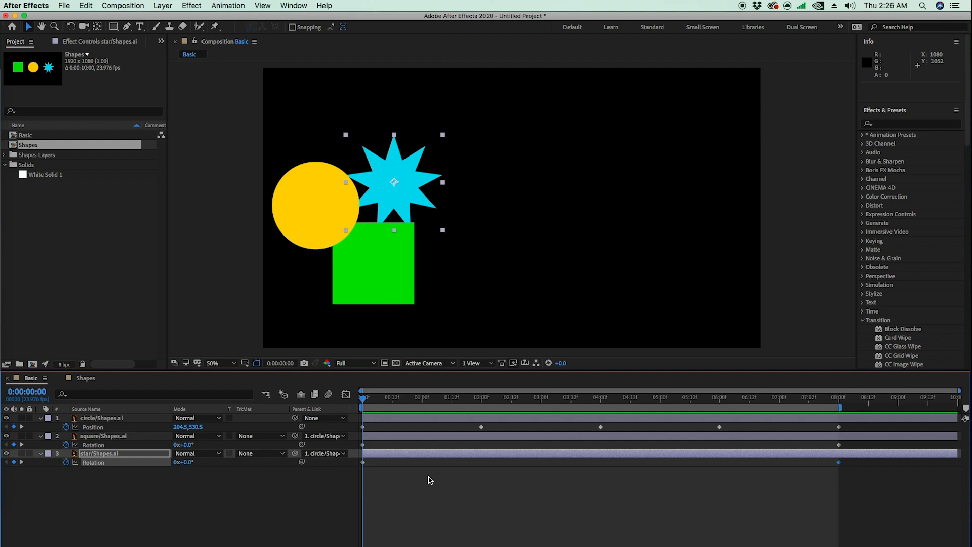
Step: Delete the circle and square layers and remove all Rotation keyframes from the remaining star layer
{"action": "left_click", "coordinate": [337, 487]}
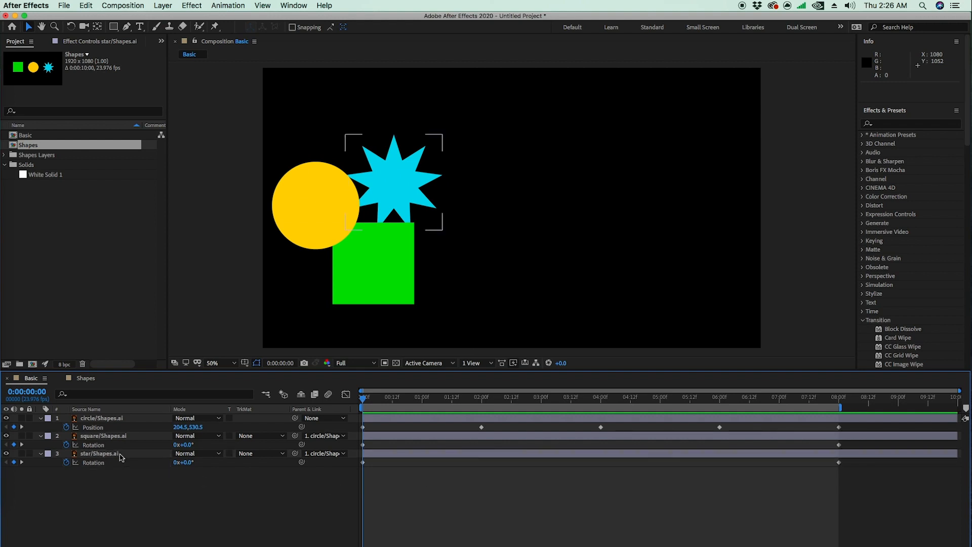
{"action": "left_click", "coordinate": [123, 455]}
{"action": "left_click", "coordinate": [126, 421]}
{"action": "left_click", "coordinate": [122, 437], "text": "shift"}
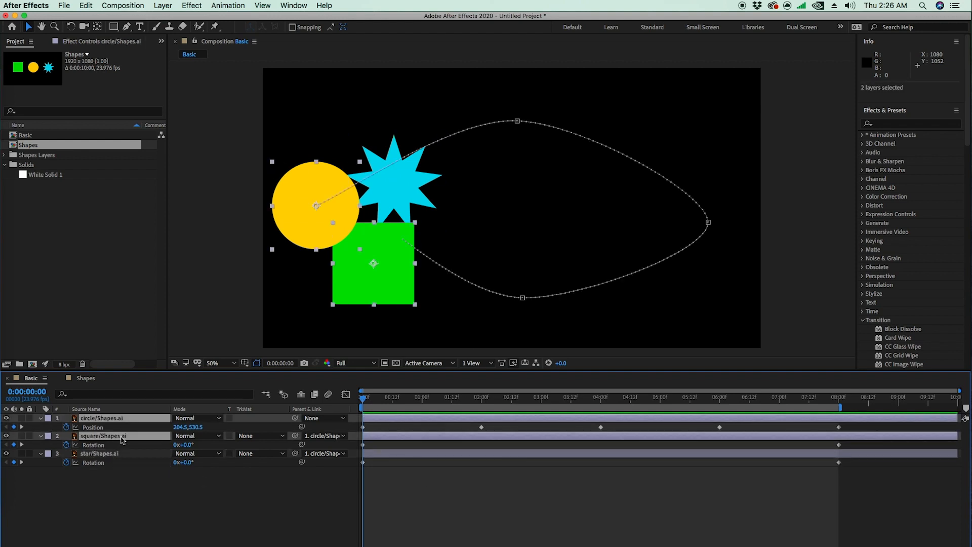
{"action": "key", "text": "Delete"}
{"action": "left_click", "coordinate": [124, 421]}
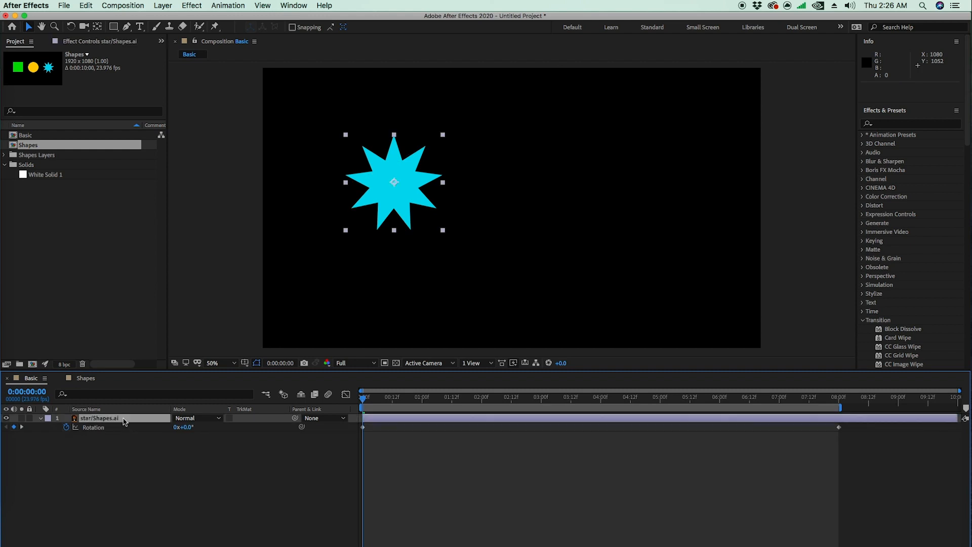
{"action": "left_click", "coordinate": [66, 428]}
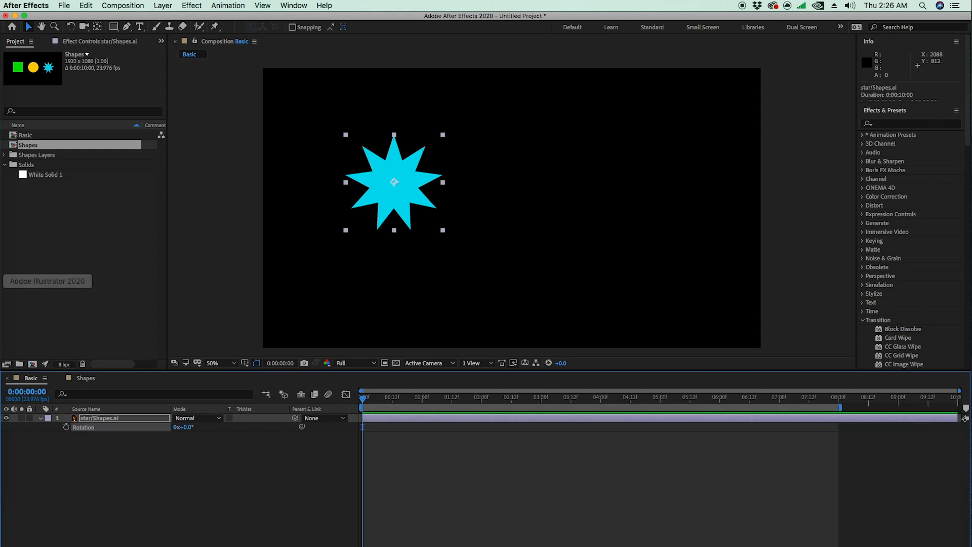
Step: Shift the star slightly, switch the timeline to layer names, and check the star layer for existing keyframes
{"action": "mouse_move", "coordinate": [27, 392]}
{"action": "left_mouse_down"}
{"action": "mouse_move", "coordinate": [163, 378]}
{"action": "mouse_move", "coordinate": [10, 400]}
{"action": "left_mouse_up"}
{"action": "left_click_drag", "start_coordinate": [418, 182], "coordinate": [450, 193]}
{"action": "left_click", "coordinate": [127, 410]}
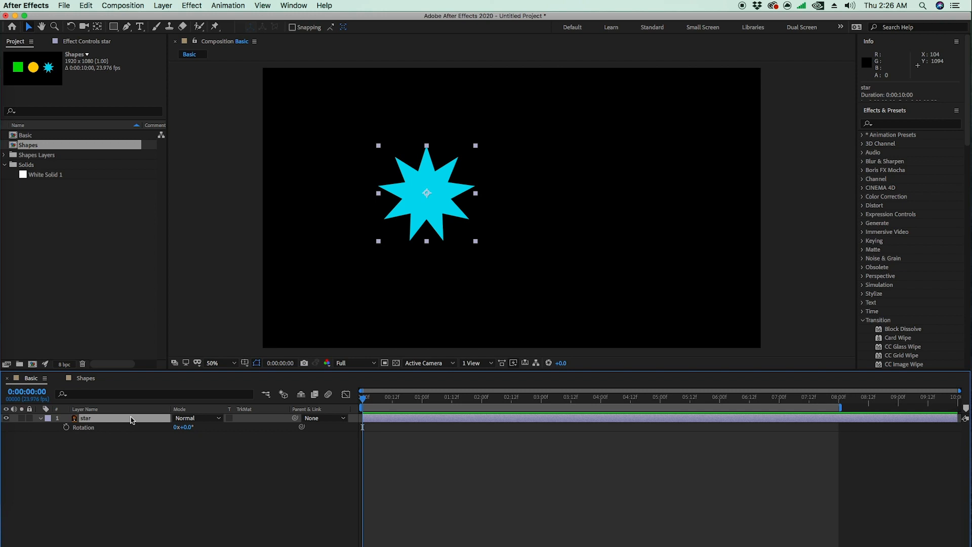
{"action": "left_click", "coordinate": [41, 419]}
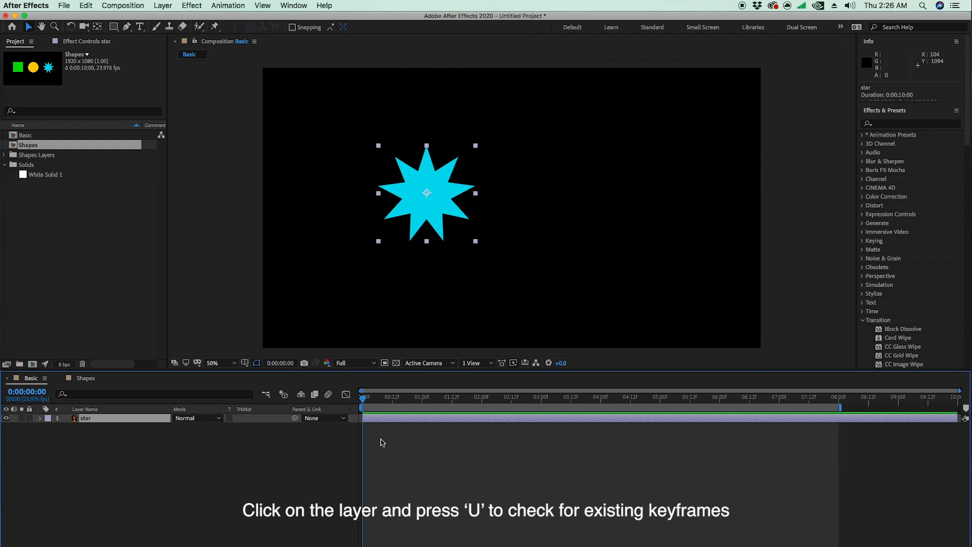
{"action": "key", "text": "u"}
{"action": "key", "text": "u"}
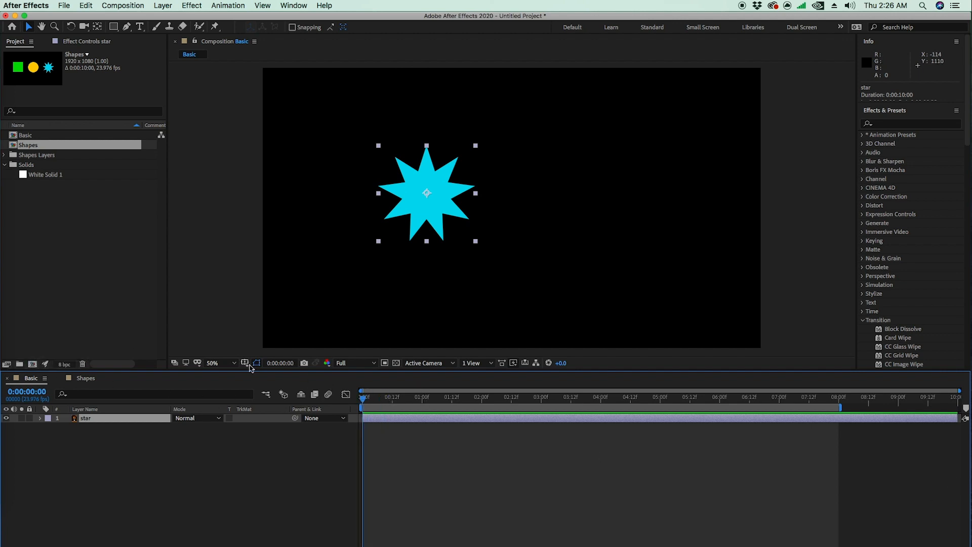
Step: Move the star near the composition's centre, to about 935.5, 514.8, and rotate it to 126° around its centre
{"action": "left_click_drag", "start_coordinate": [441, 185], "coordinate": [520, 193]}
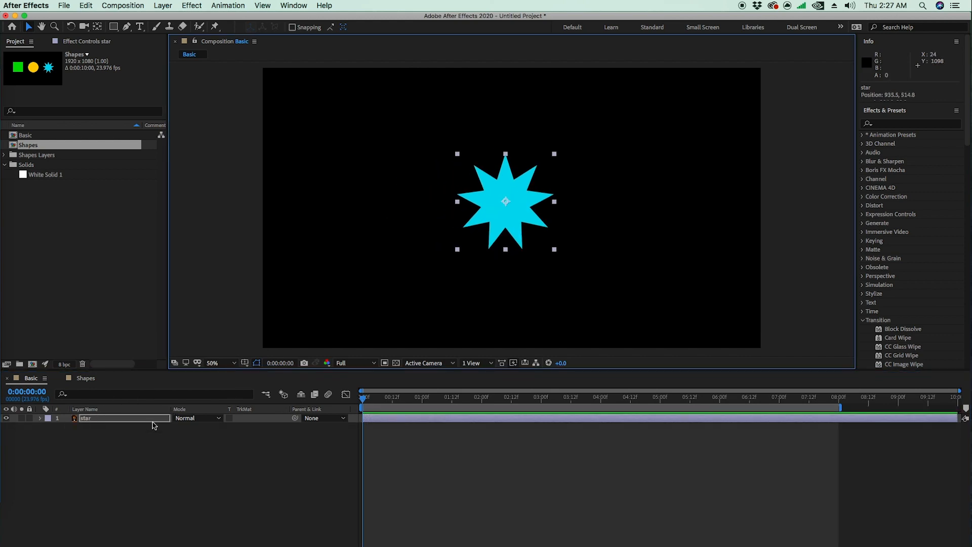
{"action": "key", "text": "r"}
{"action": "left_click_drag", "start_coordinate": [187, 429], "coordinate": [264, 441]}
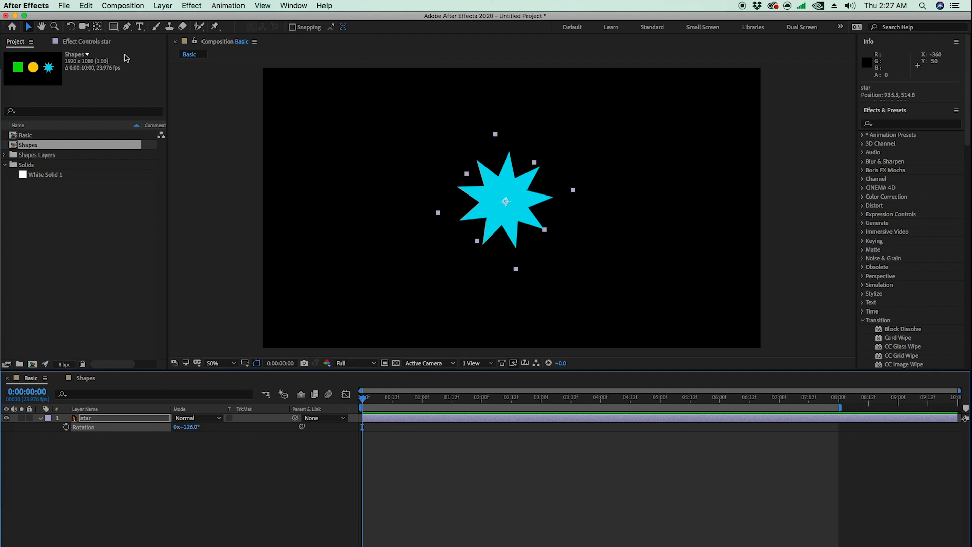
Step: Move the star's anchor point to its upper-left tip using the Pan Behind tool and rotate the star to -279°
{"action": "left_click", "coordinate": [97, 26]}
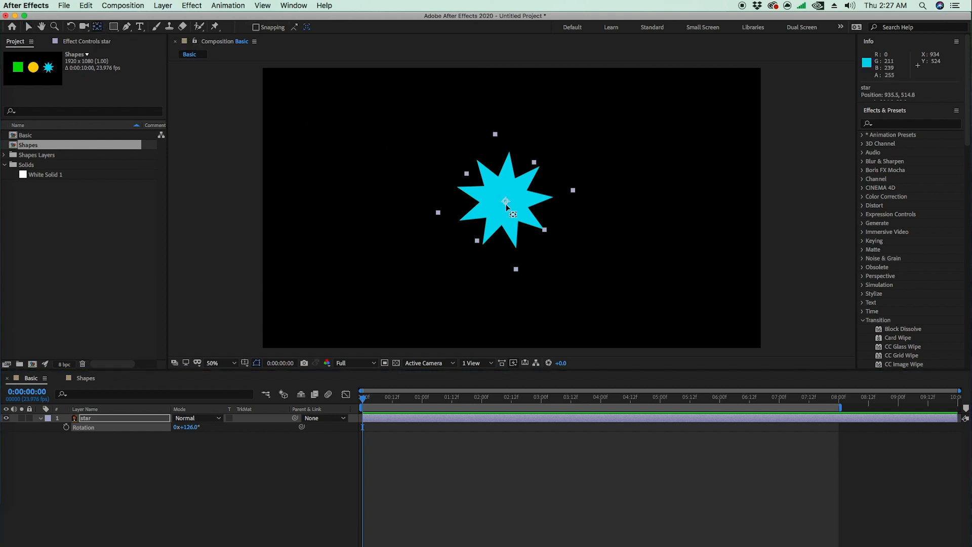
{"action": "left_click_drag", "start_coordinate": [505, 203], "coordinate": [478, 159]}
{"action": "left_click_drag", "start_coordinate": [188, 427], "coordinate": [14, 462]}
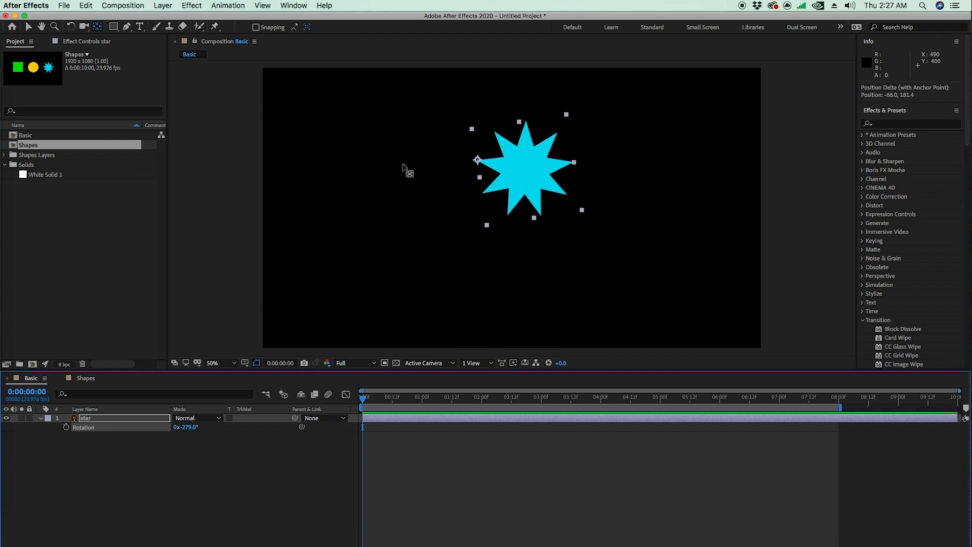
Step: Place the star's anchor point on its opposite tip and at another spot near its edge, rotating the star around each
{"action": "left_click", "coordinate": [477, 161]}
{"action": "left_click_drag", "start_coordinate": [480, 162], "coordinate": [571, 162]}
{"action": "left_click_drag", "start_coordinate": [187, 427], "coordinate": [383, 427]}
{"action": "left_click_drag", "start_coordinate": [571, 163], "coordinate": [577, 197]}
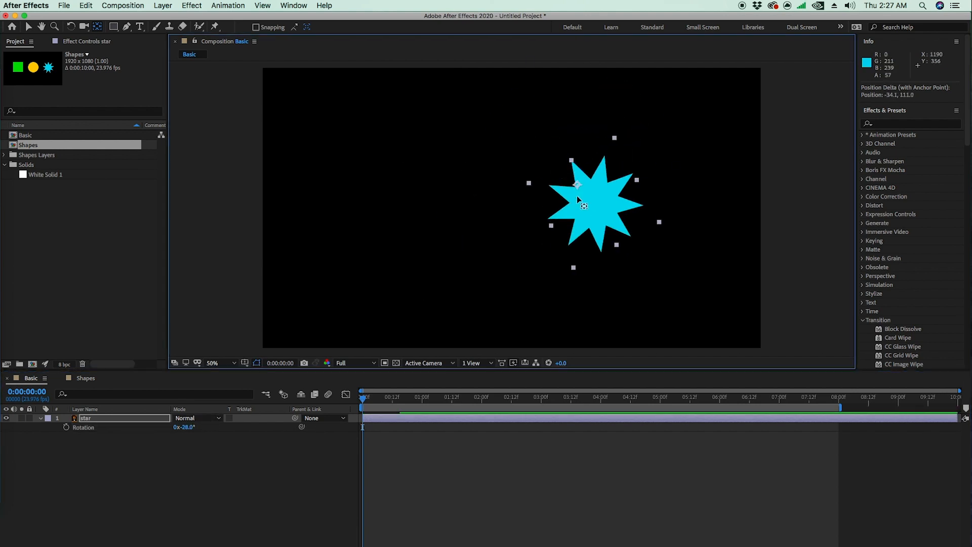
{"action": "left_click_drag", "start_coordinate": [187, 427], "coordinate": [396, 427]}
Step: Place the anchor point far outside the star, rotate the star around it to 2x+4.0°, and bring the anchor back to the star's centre
{"action": "left_click_drag", "start_coordinate": [569, 197], "coordinate": [377, 195]}
{"action": "left_click_drag", "start_coordinate": [189, 428], "coordinate": [241, 299]}
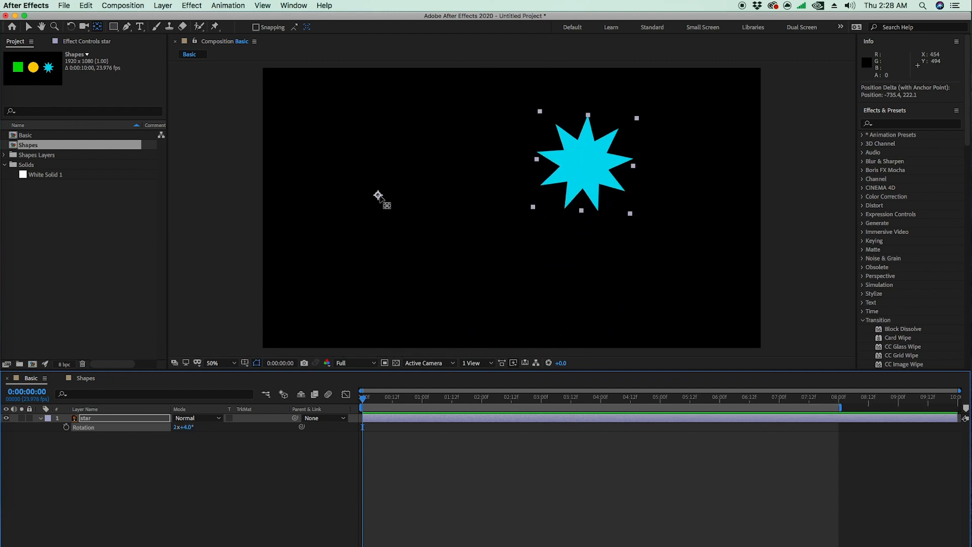
{"action": "left_click", "coordinate": [99, 27]}
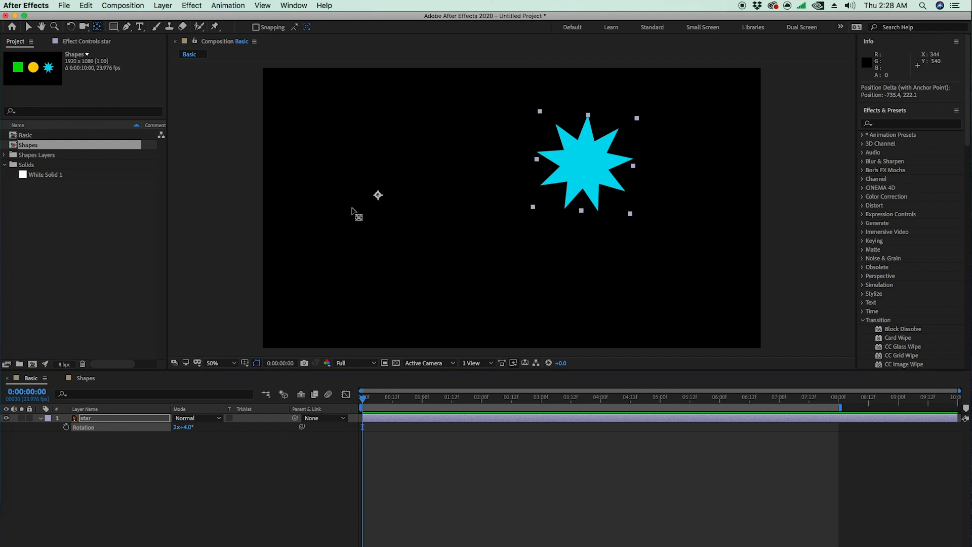
{"action": "left_click_drag", "start_coordinate": [379, 195], "coordinate": [585, 162]}
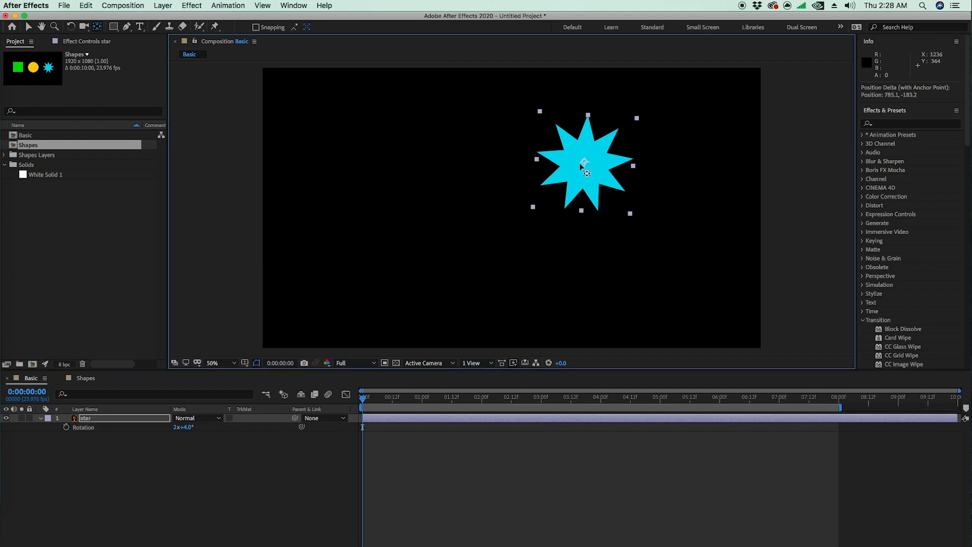
Step: Reset all Transform properties of the star layer and deselect the layer
{"action": "left_click", "coordinate": [41, 420]}
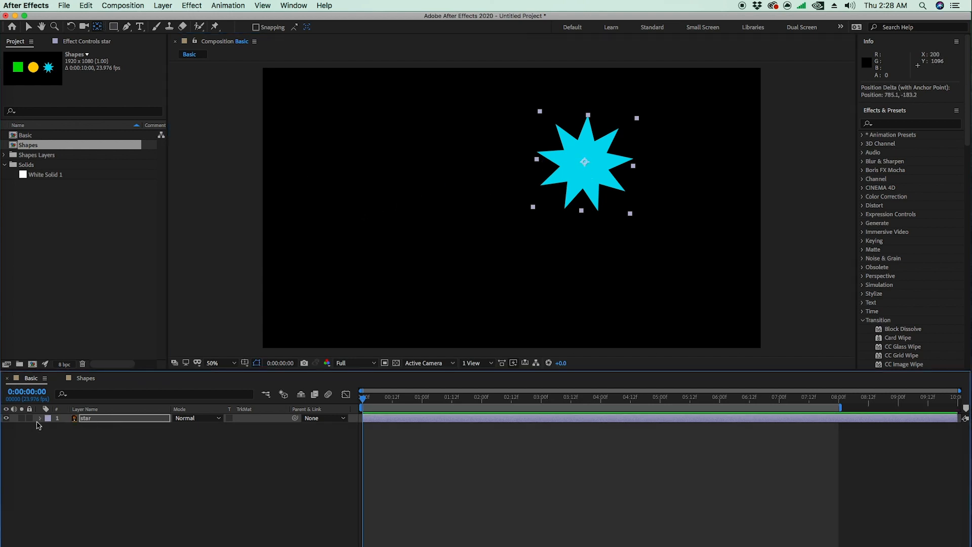
{"action": "left_click", "coordinate": [40, 420]}
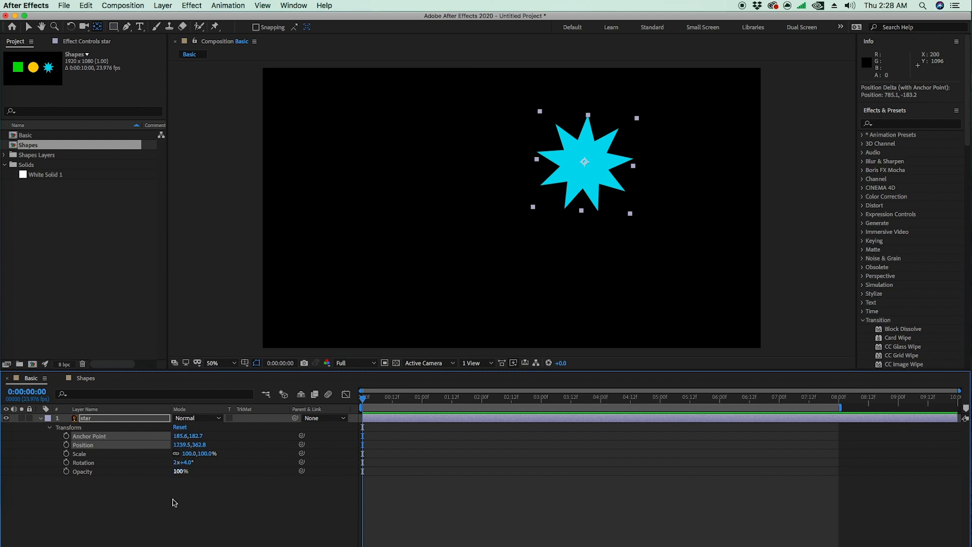
{"action": "left_click", "coordinate": [180, 428]}
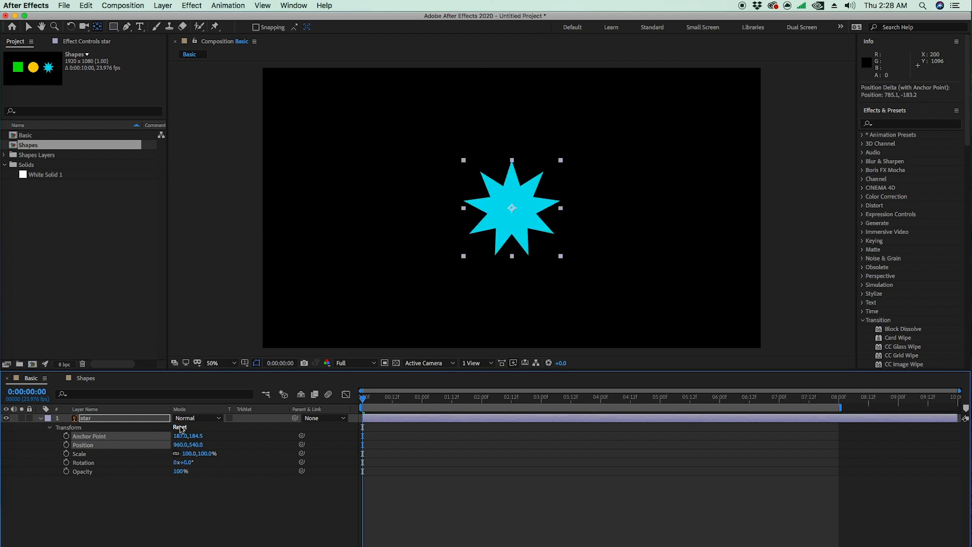
{"action": "left_click", "coordinate": [395, 218]}
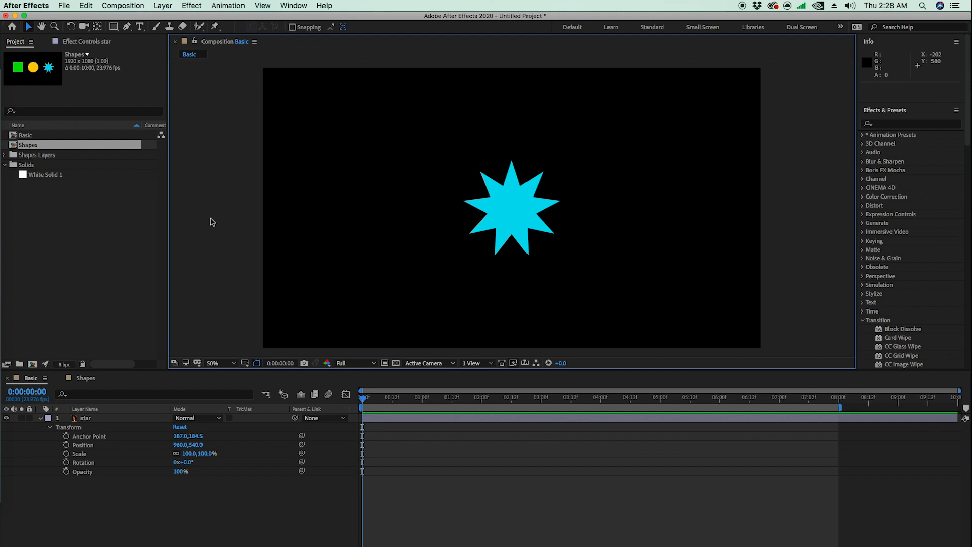
Step: Switch to Illustrator, open the recent file Shapes.ai, and compare its artwork with the star in the After Effects composition
{"action": "left_click", "coordinate": [6, 279]}
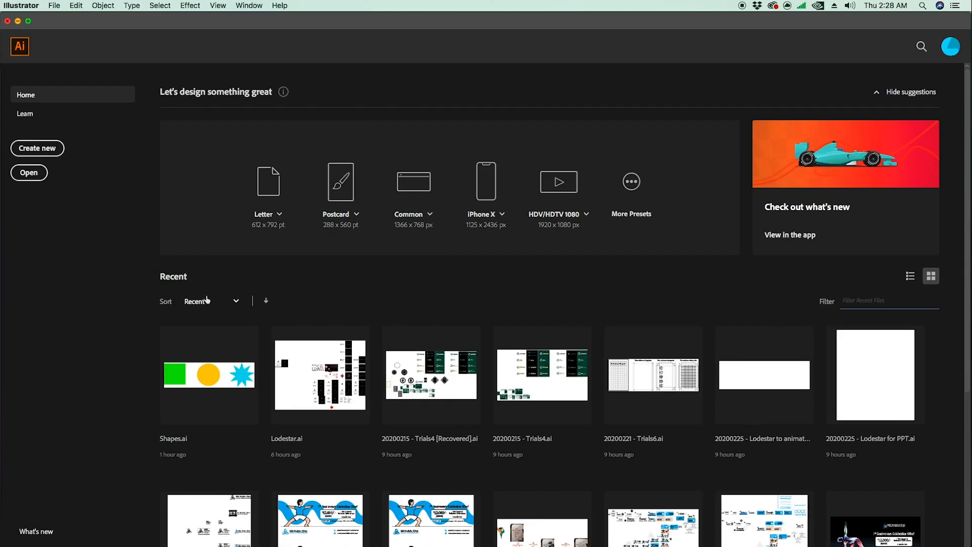
{"action": "left_click", "coordinate": [228, 374]}
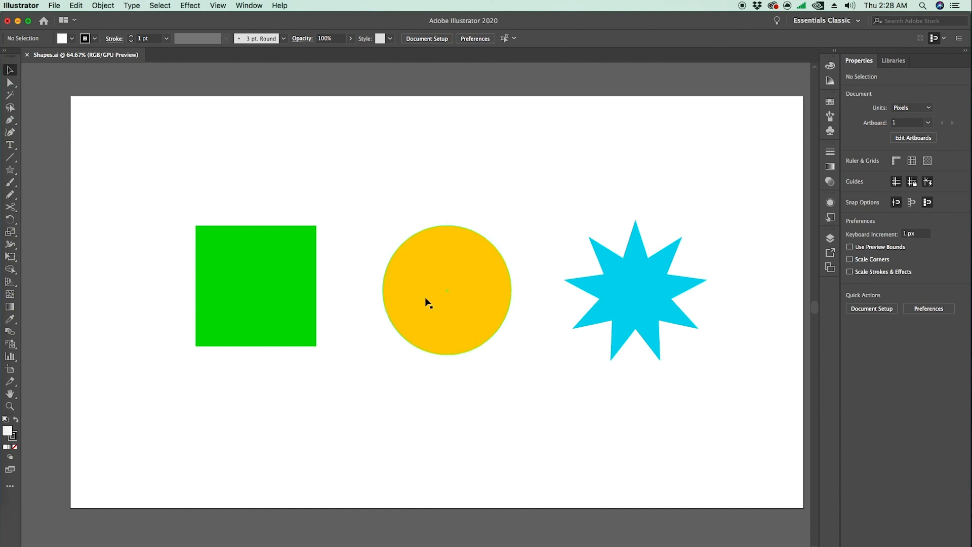
{"action": "key", "text": "ctrl+Up"}
{"action": "left_click", "coordinate": [385, 278]}
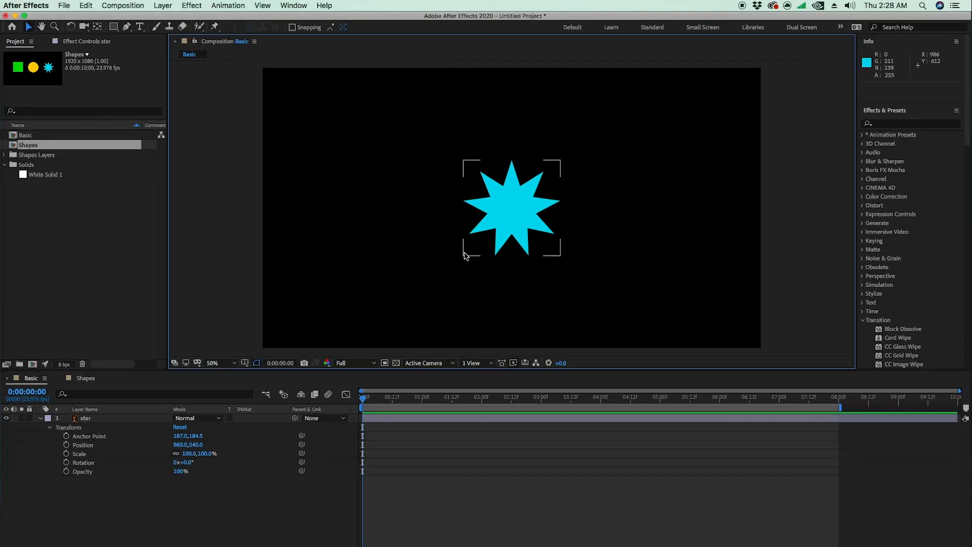
{"action": "key", "text": "ctrl+Up"}
{"action": "left_click", "coordinate": [415, 217]}
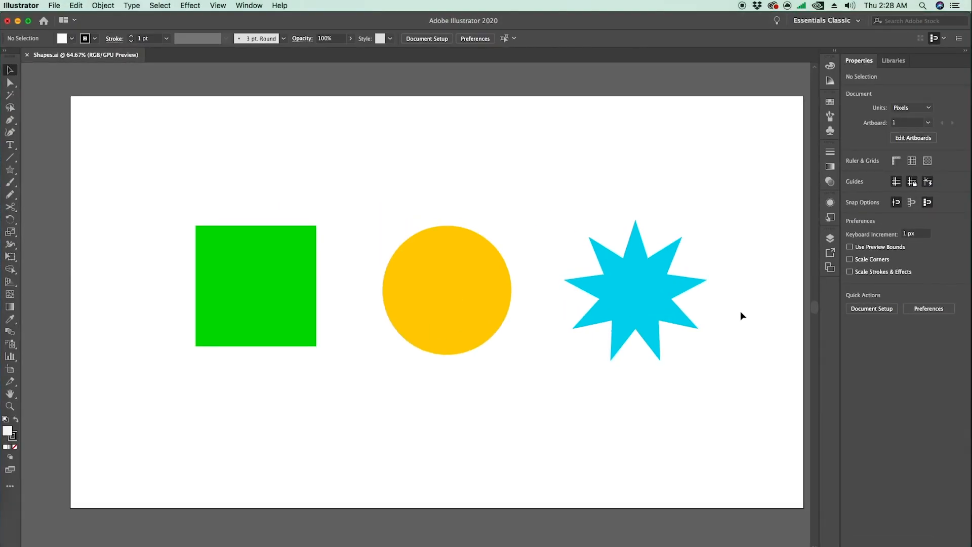
Step: Change the star's fill from cyan to a dark blue in Illustrator and save Shapes.ai
{"action": "left_click", "coordinate": [608, 290]}
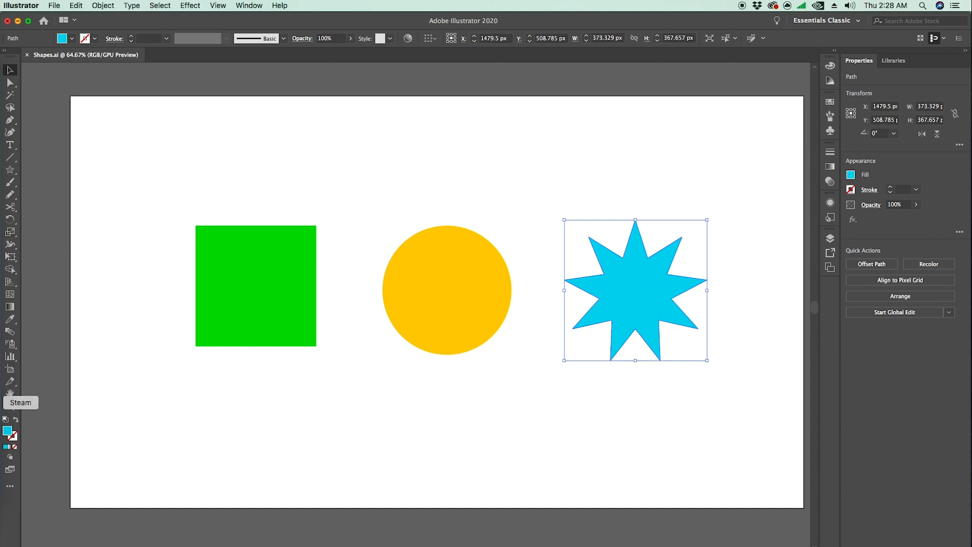
{"action": "double_click", "coordinate": [7, 430]}
{"action": "left_click_drag", "start_coordinate": [497, 285], "coordinate": [497, 261]}
{"action": "left_click", "coordinate": [475, 263]}
{"action": "left_click", "coordinate": [610, 226]}
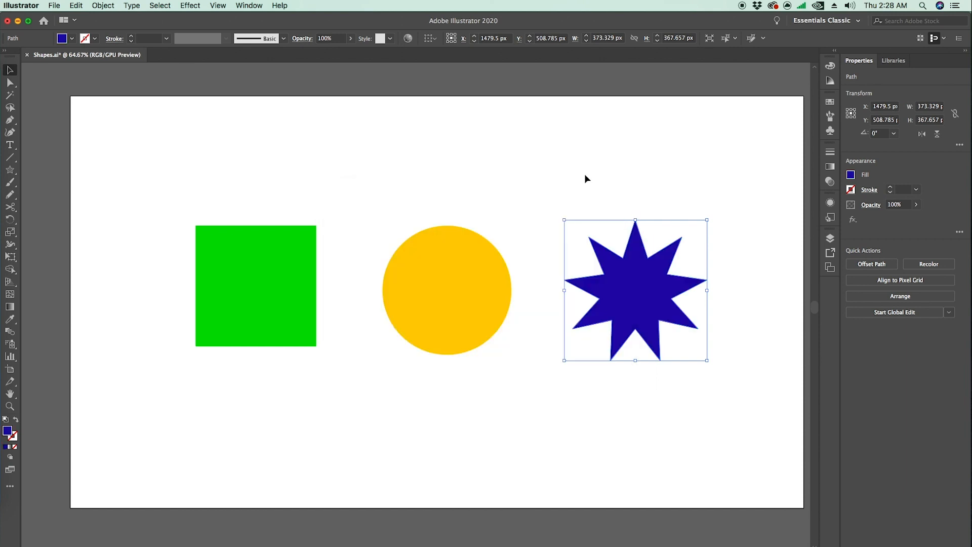
{"action": "left_click", "coordinate": [589, 182]}
{"action": "key", "text": "cmd+s"}
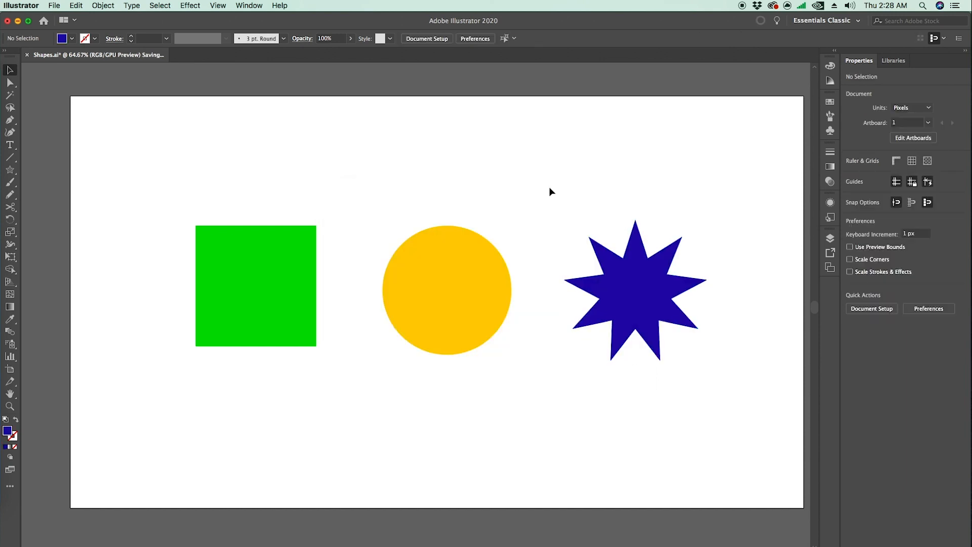
Step: Switch to After Effects and inspect the star in the Basic composition, moving the current time to 0:00:01:02
{"action": "key", "text": "ctrl+Up"}
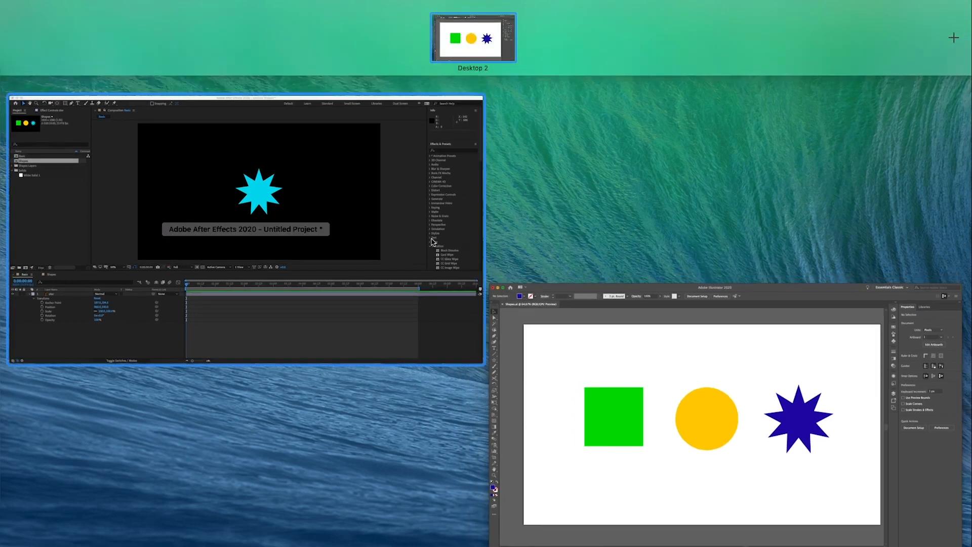
{"action": "left_click", "coordinate": [365, 229]}
{"action": "left_click_drag", "start_coordinate": [362, 397], "coordinate": [260, 451]}
{"action": "left_click", "coordinate": [695, 421]}
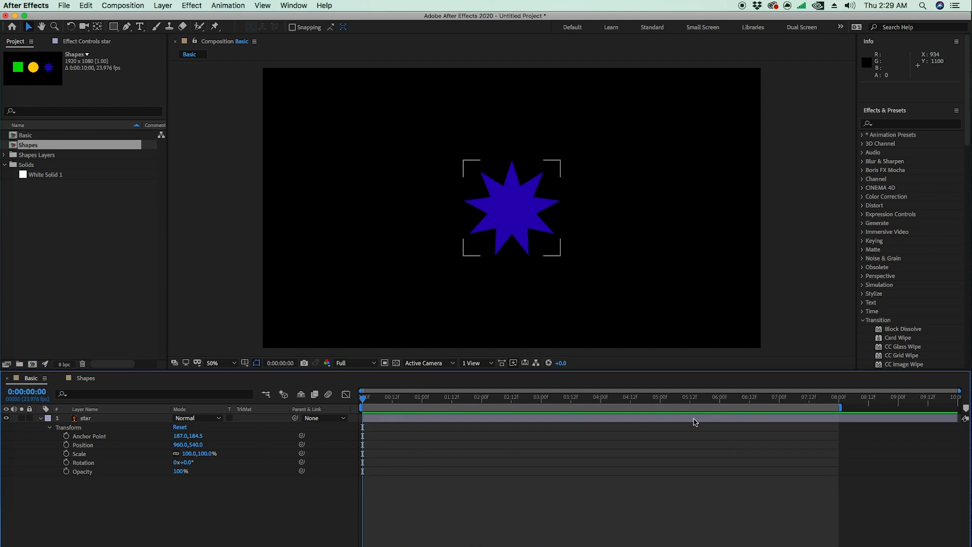
{"action": "left_click_drag", "start_coordinate": [373, 398], "coordinate": [427, 399]}
Step: Compare the star in Illustrator's Shapes.ai with the After Effects composition, checking frames near the start of the timeline, ending in After Effects
{"action": "key", "text": "ctrl+Up"}
{"action": "left_click", "coordinate": [372, 241]}
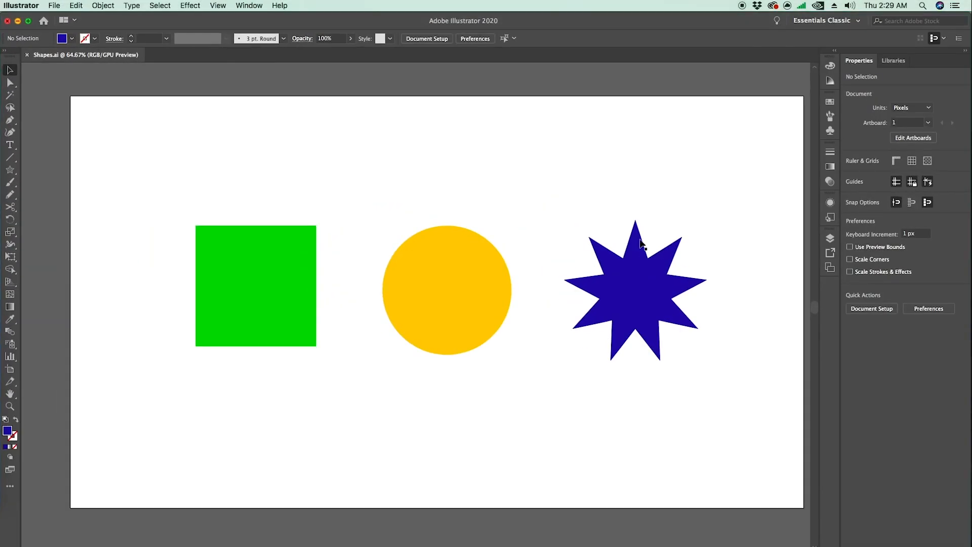
{"action": "key", "text": "ctrl+Up"}
{"action": "left_click", "coordinate": [424, 284]}
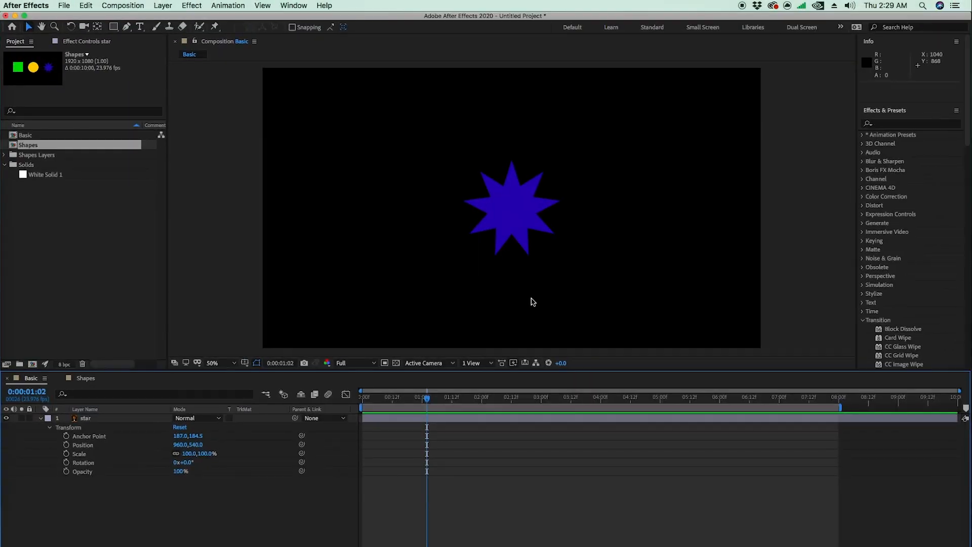
{"action": "key", "text": "Home"}
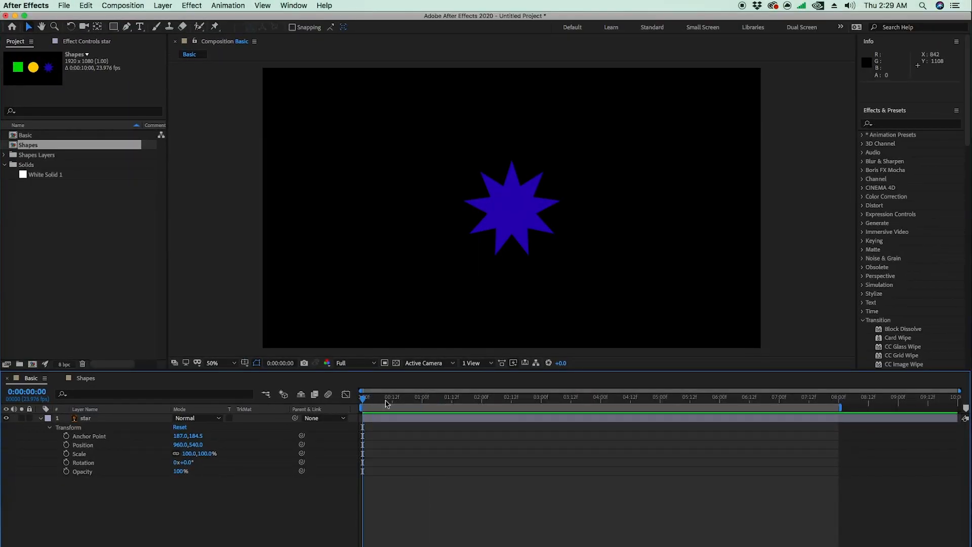
{"action": "key", "text": "ctrl+Up"}
{"action": "left_click", "coordinate": [317, 256]}
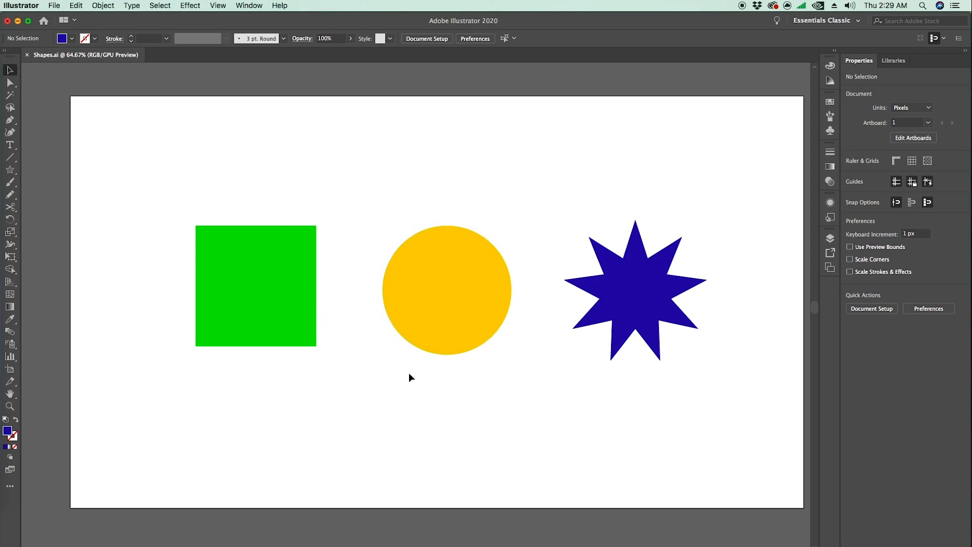
{"action": "key", "text": "ctrl+Up"}
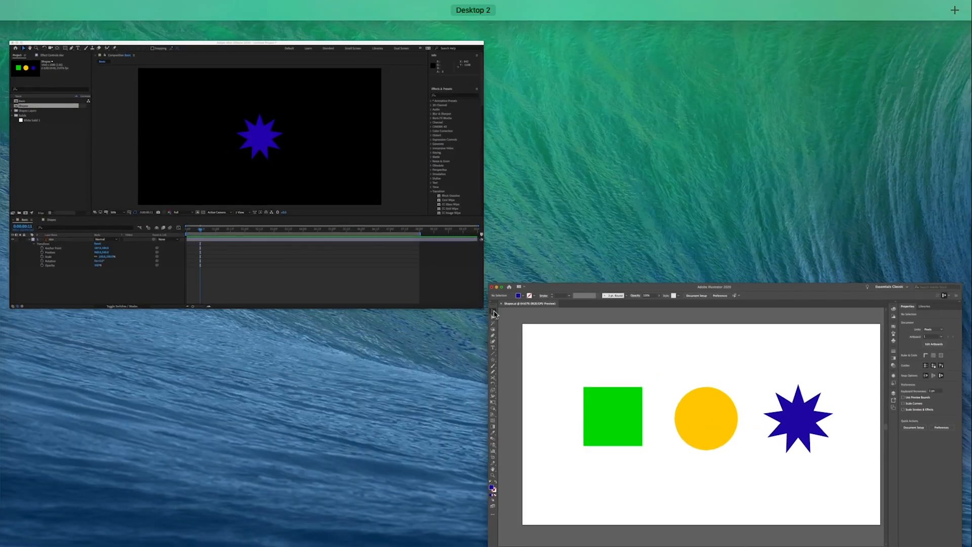
{"action": "left_click", "coordinate": [310, 211]}
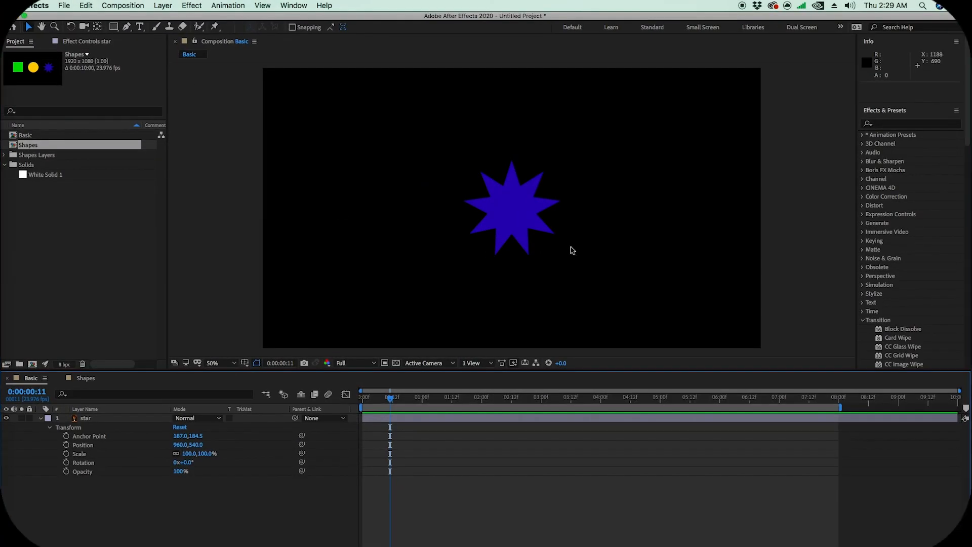